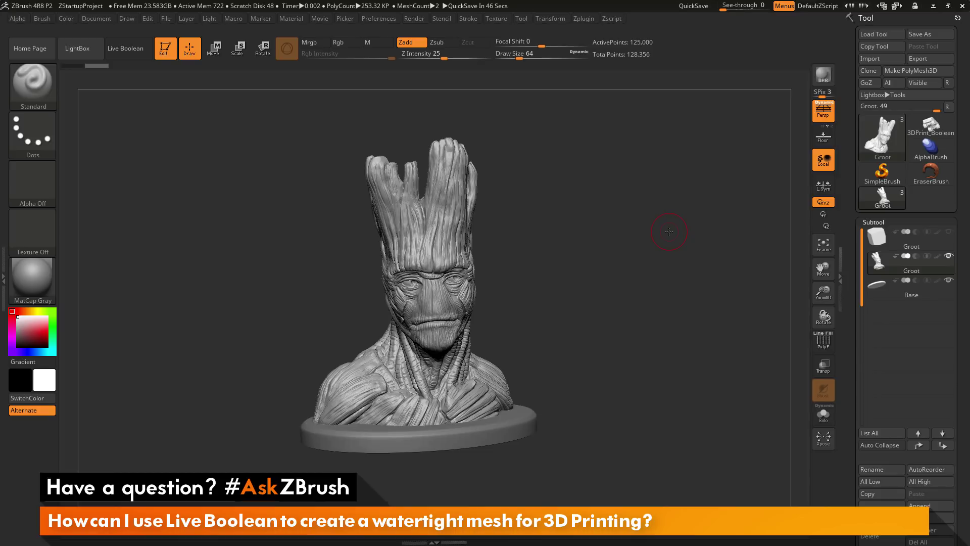
# Step: Examine the bust with its base, isolating the Groot subtool before showing both parts again
pyautogui.moveTo(669, 276); pyautogui.dragTo(672, 281)
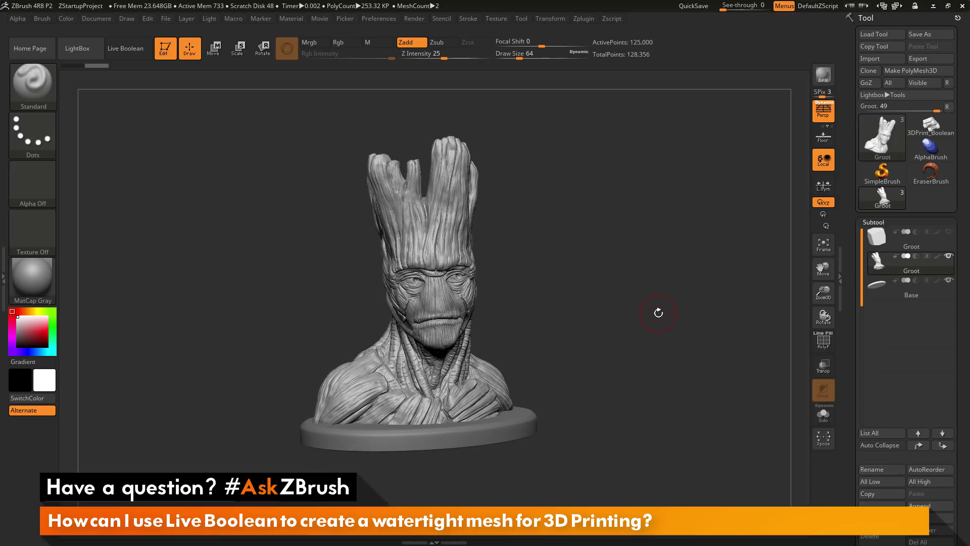
pyautogui.moveTo(659, 338)
pyautogui.mouseDown()
pyautogui.moveTo(639, 344)
pyautogui.moveTo(654, 343)
pyautogui.moveTo(652, 352)
pyautogui.moveTo(651, 339)
pyautogui.moveTo(629, 342)
pyautogui.moveTo(667, 349)
pyautogui.mouseUp()
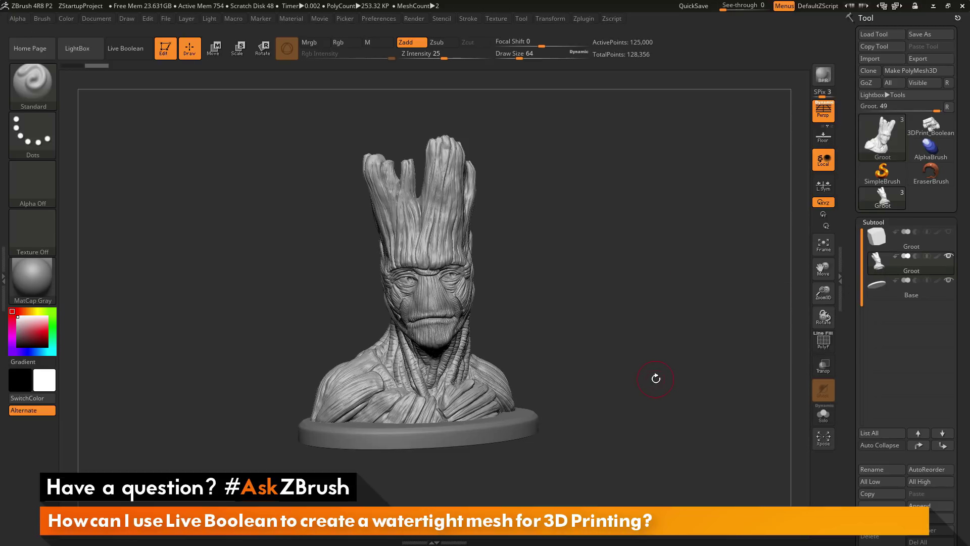
pyautogui.moveTo(654, 381); pyautogui.dragTo(665, 379)
pyautogui.click(911, 295)
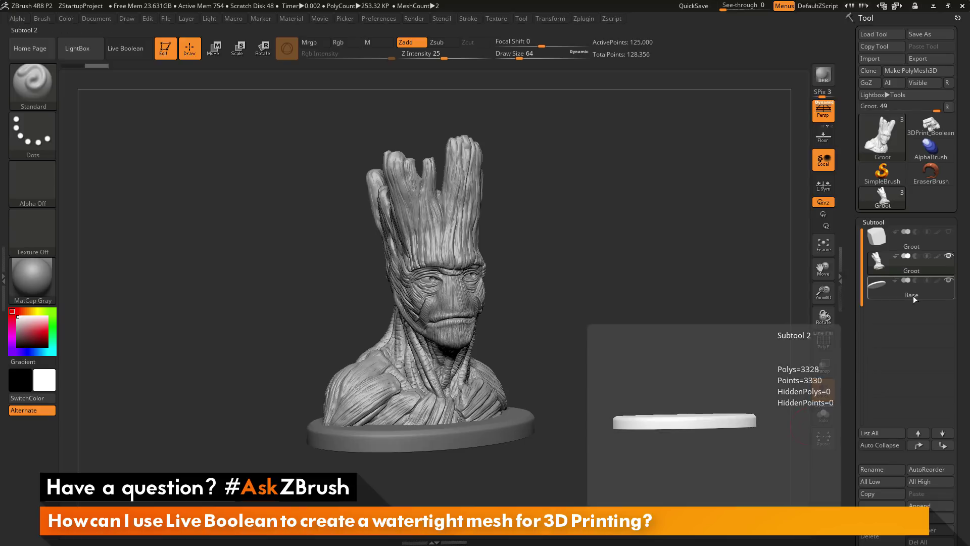
pyautogui.click(902, 263)
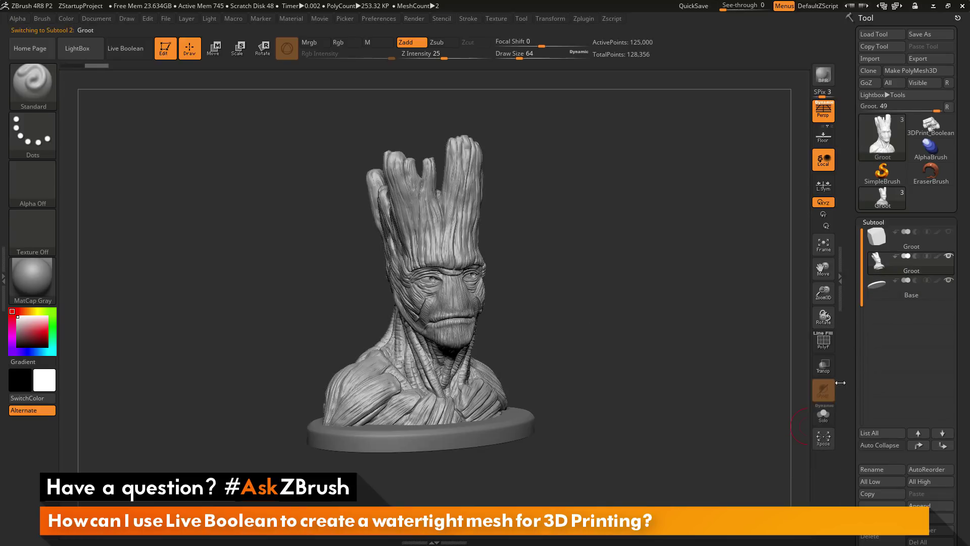
pyautogui.click(832, 419)
pyautogui.moveTo(804, 417); pyautogui.dragTo(694, 406)
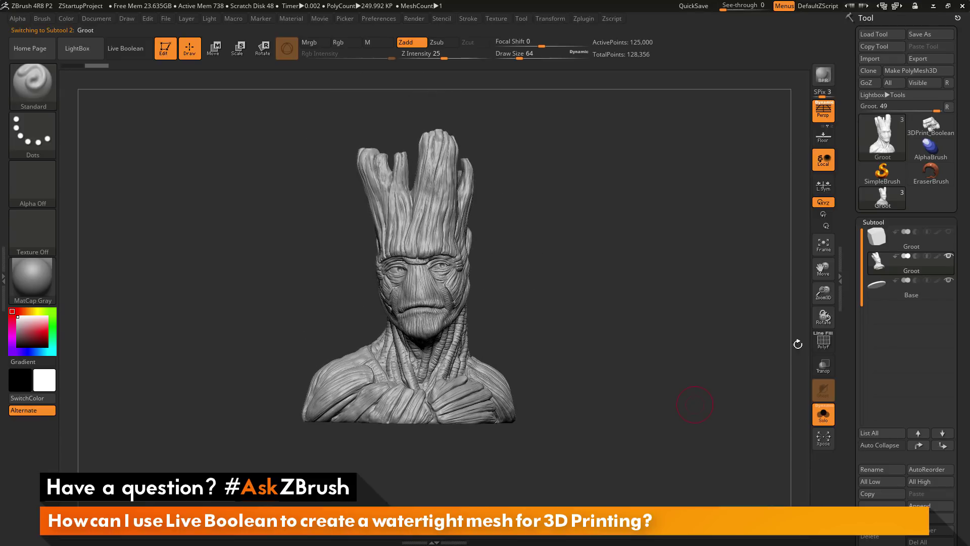
pyautogui.click(823, 414)
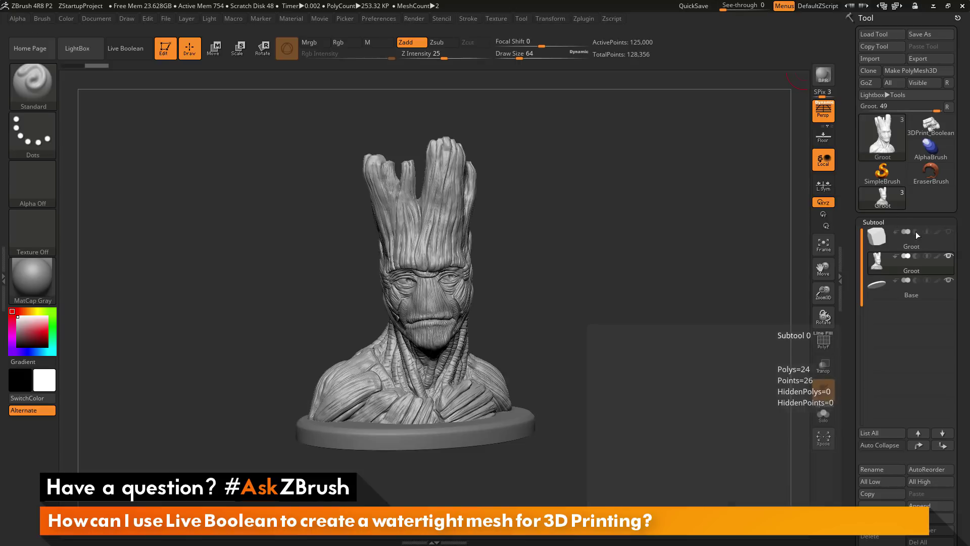
# Step: Merge the visible Groot and Base subtools and switch to the resulting merged tool
pyautogui.moveTo(913, 274)
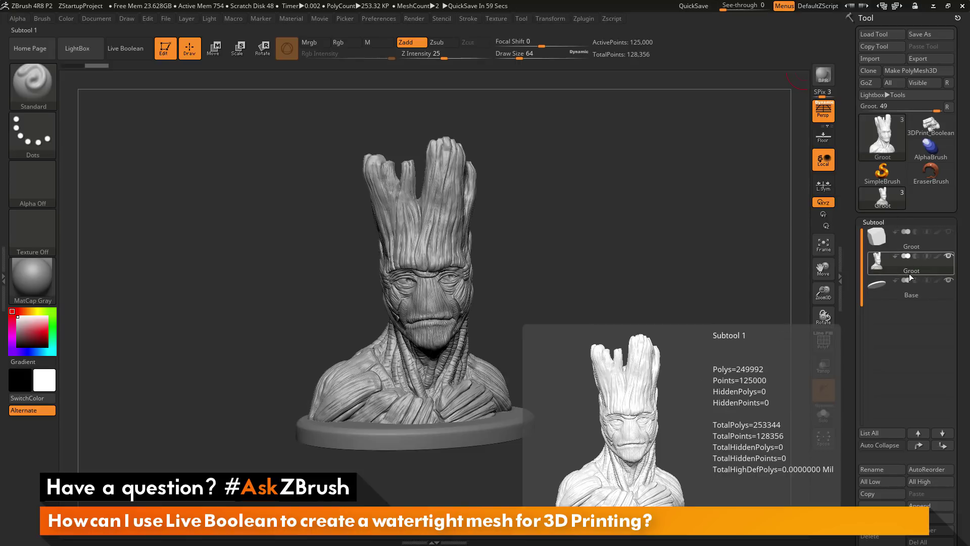
pyautogui.moveTo(854, 397); pyautogui.dragTo(854, 192)
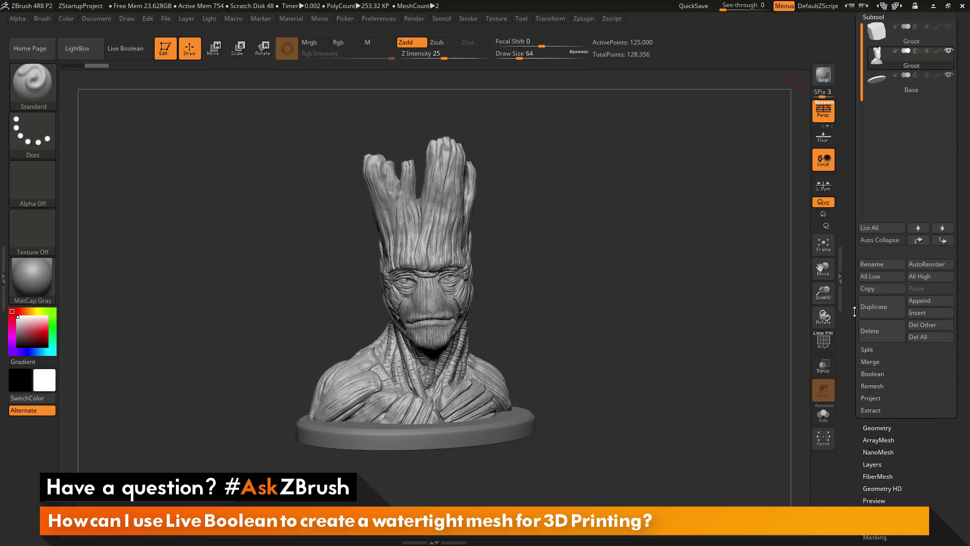
pyautogui.click(882, 361)
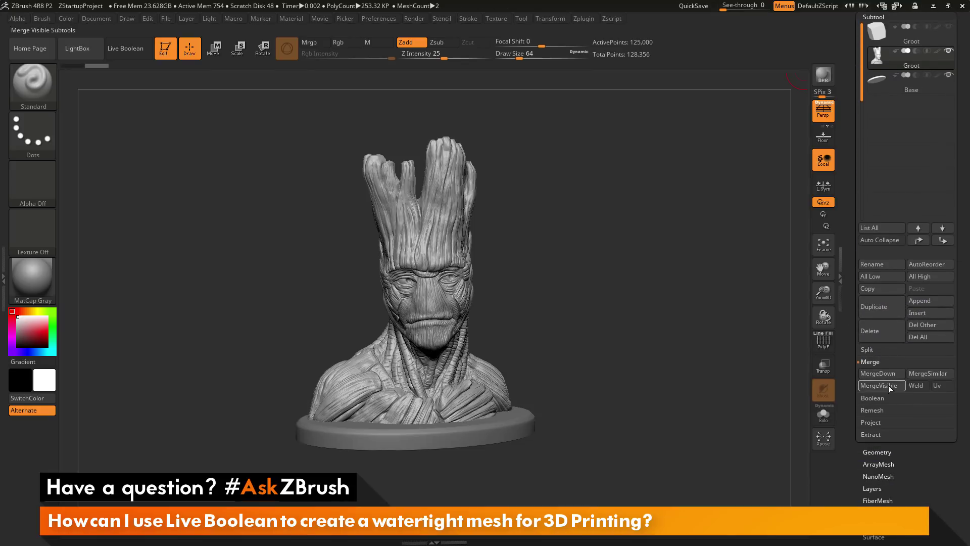
pyautogui.click(879, 386)
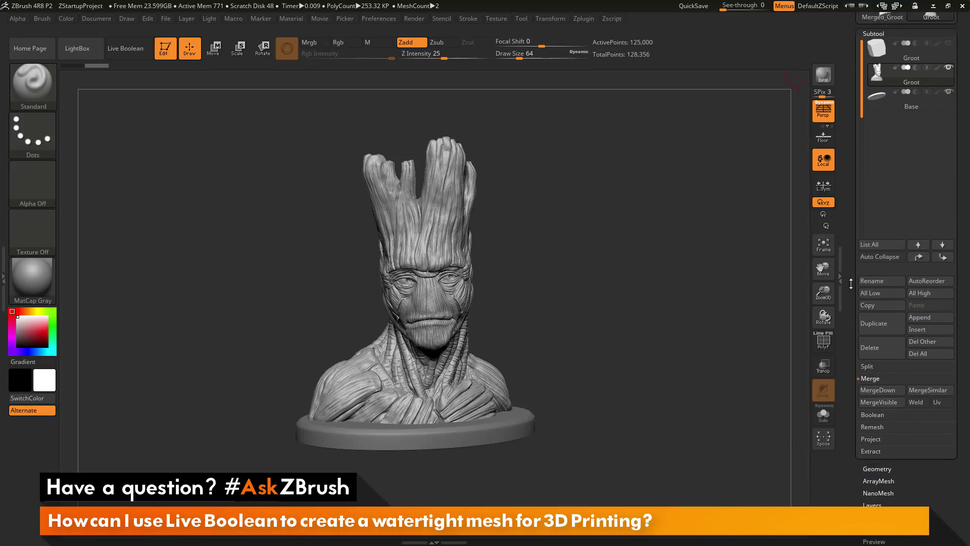
pyautogui.click(882, 189)
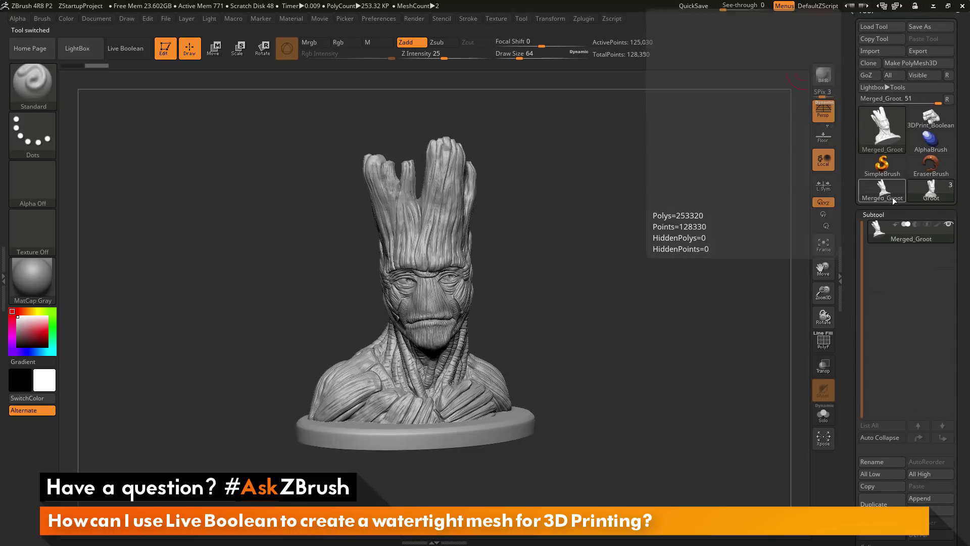
# Step: Inspect the merged bust's polygon wireframe, leaving the polyframe display off
pyautogui.moveTo(663, 290); pyautogui.dragTo(644, 336)
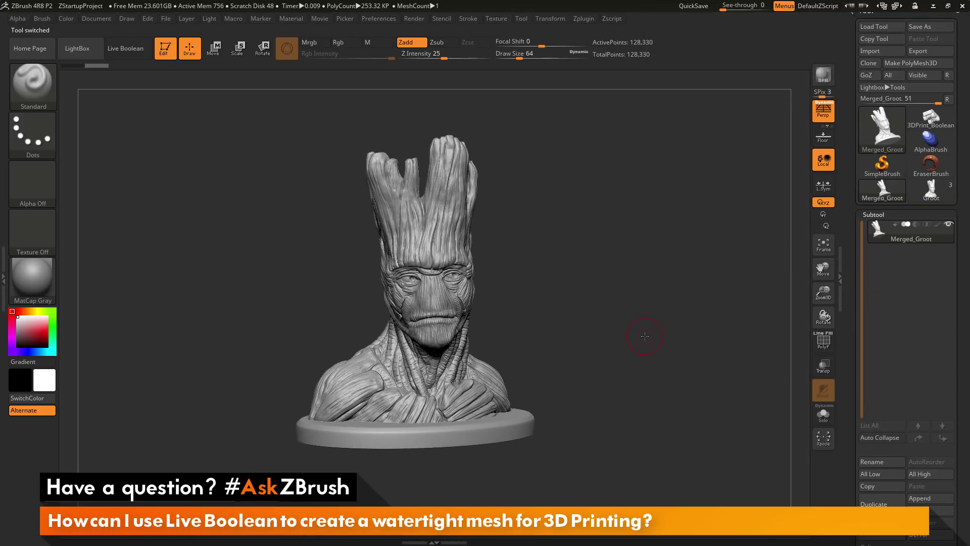
pyautogui.click(820, 337)
pyautogui.moveTo(647, 345)
pyautogui.mouseDown()
pyautogui.moveTo(629, 348)
pyautogui.moveTo(657, 347)
pyautogui.mouseUp()
pyautogui.click(823, 348)
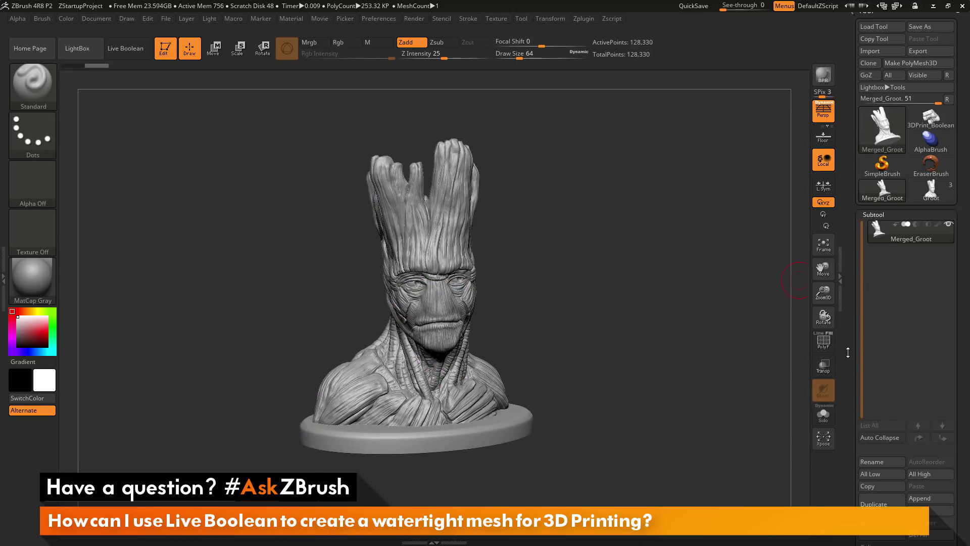
# Step: Convert the merged bust to a DynaMesh at resolution 512 with blur 0
pyautogui.scroll(-5, 851, 334)
pyautogui.press('shift')
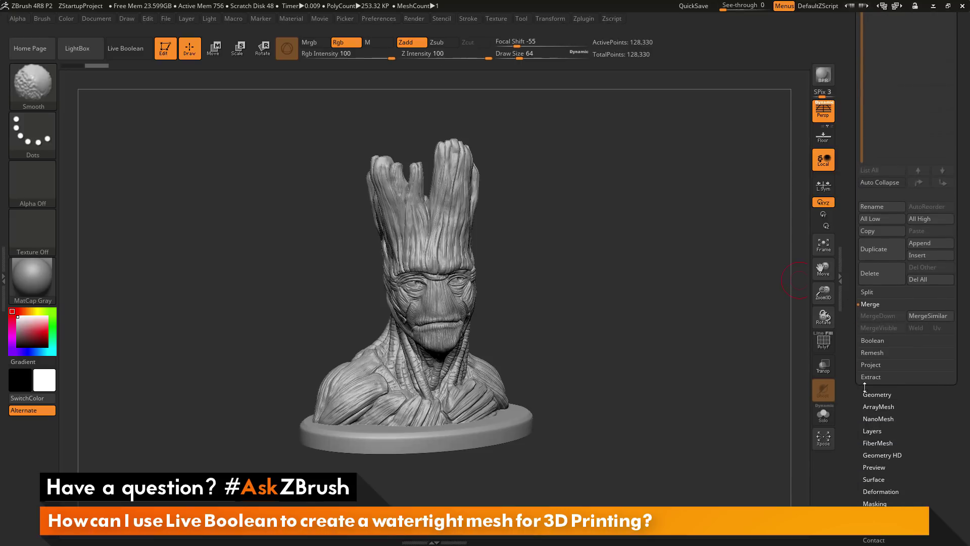
pyautogui.click(871, 394)
pyautogui.scroll(-5, 874, 343)
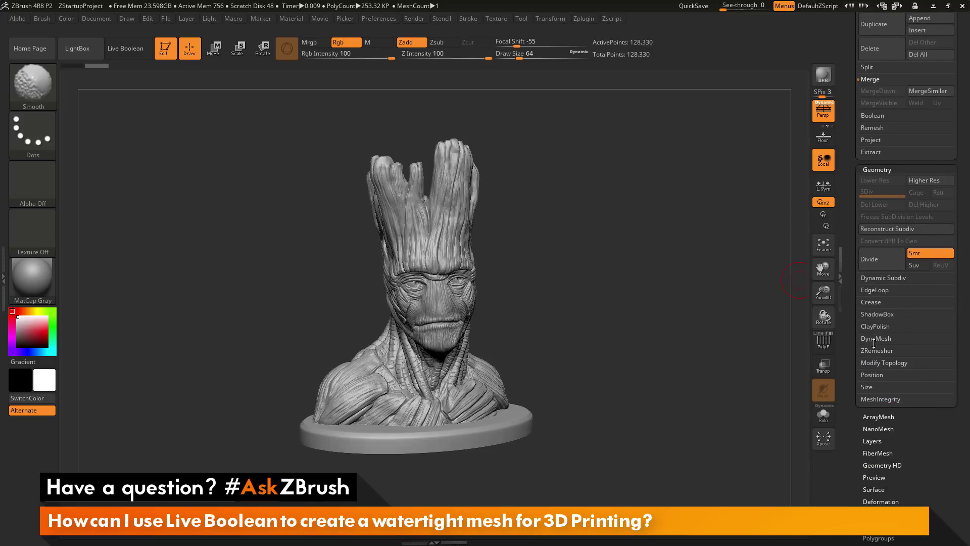
pyautogui.click(874, 342)
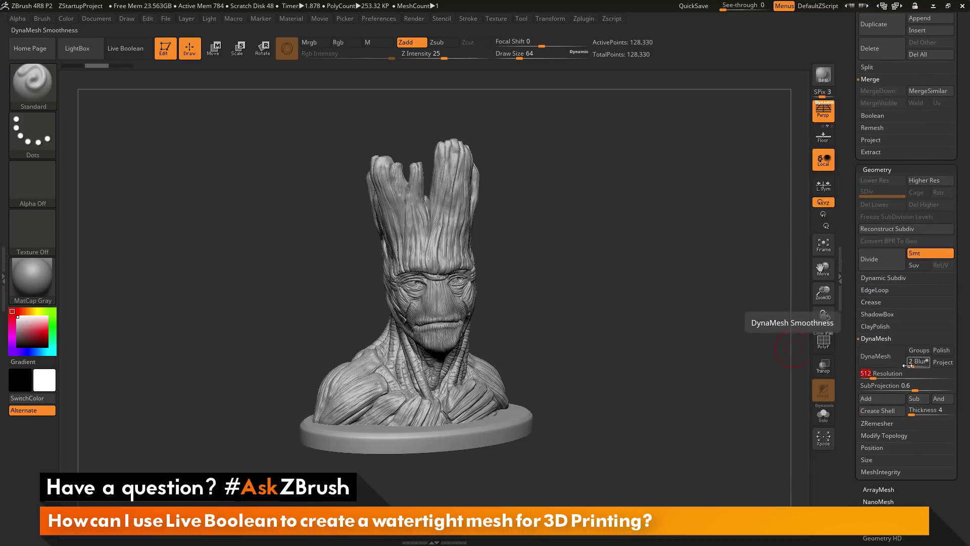
pyautogui.moveTo(904, 366); pyautogui.dragTo(875, 359)
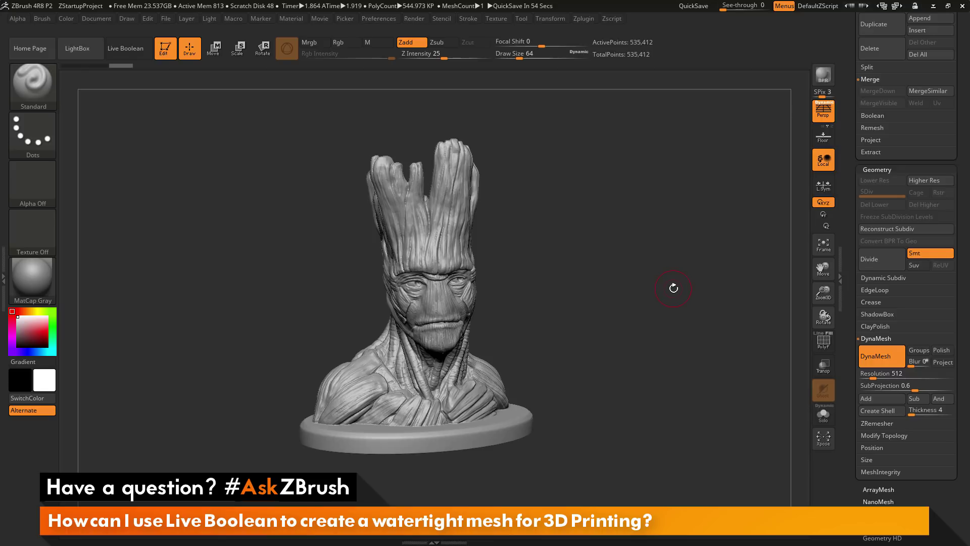
# Step: Examine the DynaMesh bust from several angles, partially hiding the mesh temporarily and checking the surface detail on the face
pyautogui.moveTo(673, 288)
pyautogui.mouseDown()
pyautogui.moveTo(691, 256)
pyautogui.moveTo(684, 273)
pyautogui.moveTo(653, 279)
pyautogui.moveTo(678, 273)
pyautogui.mouseUp()
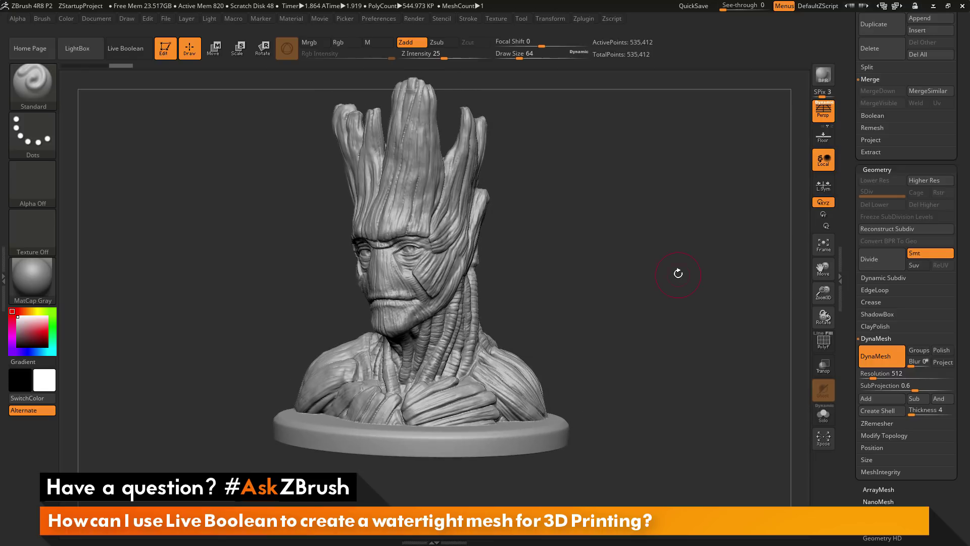
pyautogui.moveTo(674, 309); pyautogui.dragTo(691, 306)
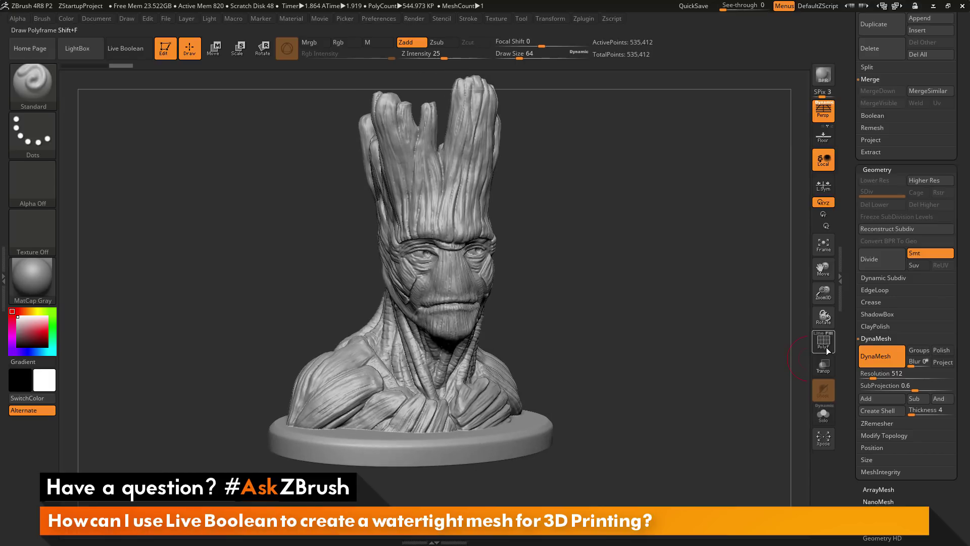
pyautogui.moveTo(636, 353); pyautogui.dragTo(633, 359)
pyautogui.keyDown('ctrl'); pyautogui.keyDown('shift'); pyautogui.moveTo(630, 489); pyautogui.dragTo(184, 336); pyautogui.keyUp('shift'); pyautogui.keyUp('ctrl')
pyautogui.moveTo(531, 345); pyautogui.dragTo(623, 281)
pyautogui.keyDown('ctrl'); pyautogui.keyDown('shift'); pyautogui.click(713, 328); pyautogui.keyUp('shift'); pyautogui.keyUp('ctrl')
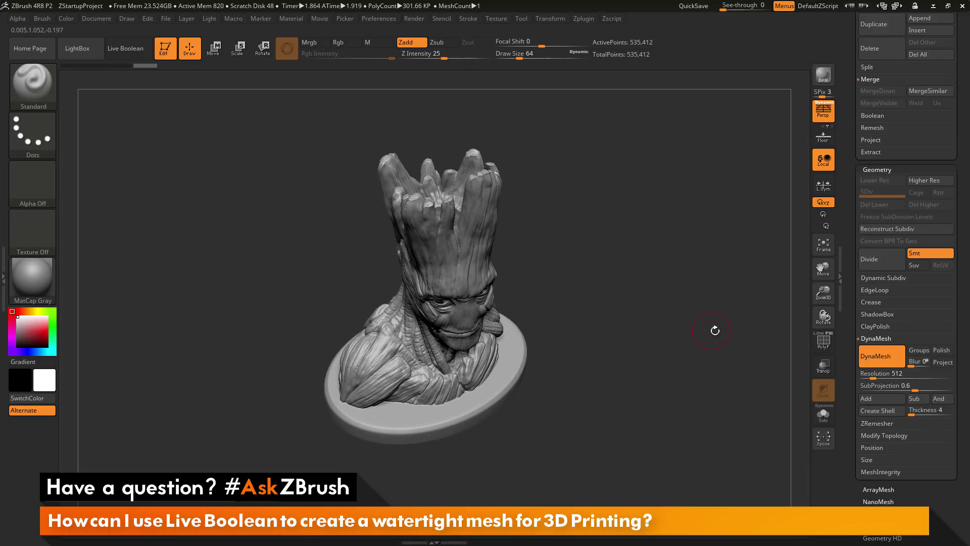
pyautogui.keyDown('shift'); pyautogui.moveTo(715, 329); pyautogui.dragTo(701, 308); pyautogui.keyUp('shift')
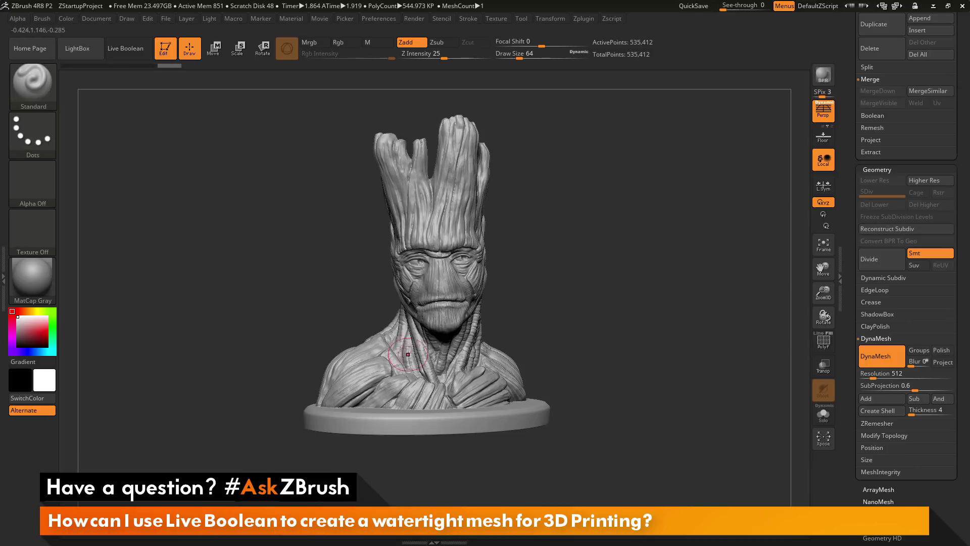
pyautogui.keyDown('alt'); pyautogui.moveTo(661, 328); pyautogui.dragTo(655, 340); pyautogui.keyUp('alt')
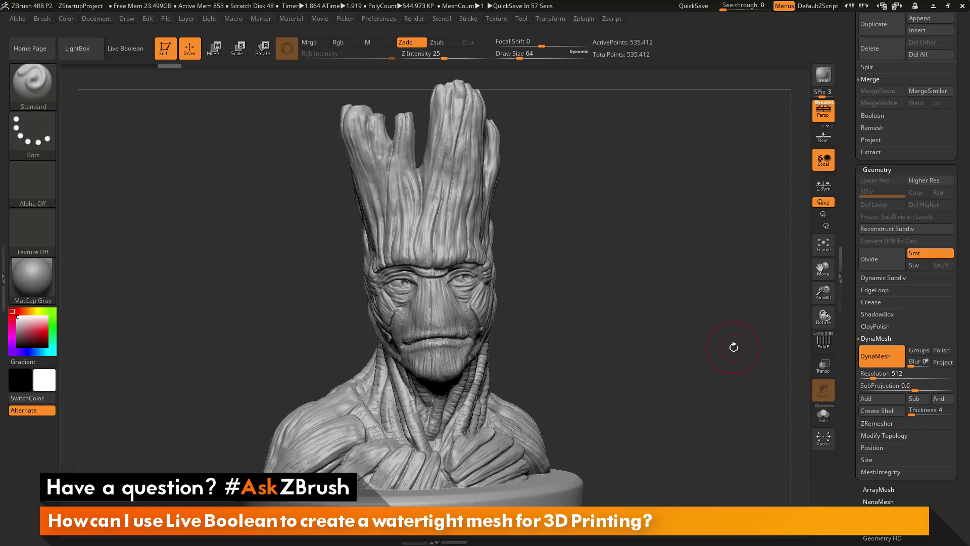
pyautogui.moveTo(611, 257)
pyautogui.mouseDown()
pyautogui.moveTo(634, 279)
pyautogui.moveTo(637, 321)
pyautogui.moveTo(571, 296)
pyautogui.mouseUp()
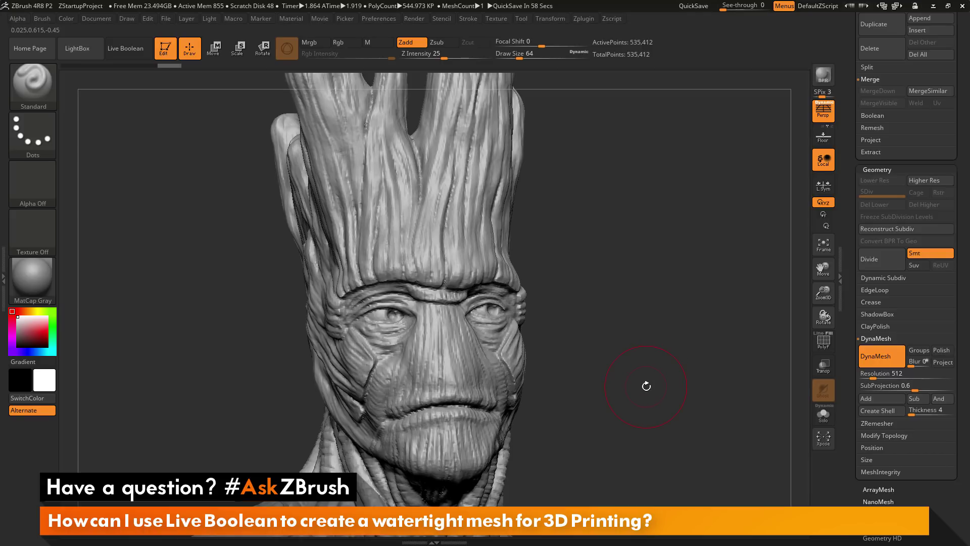
pyautogui.keyDown('alt'); pyautogui.moveTo(640, 383); pyautogui.dragTo(656, 338); pyautogui.keyUp('alt')
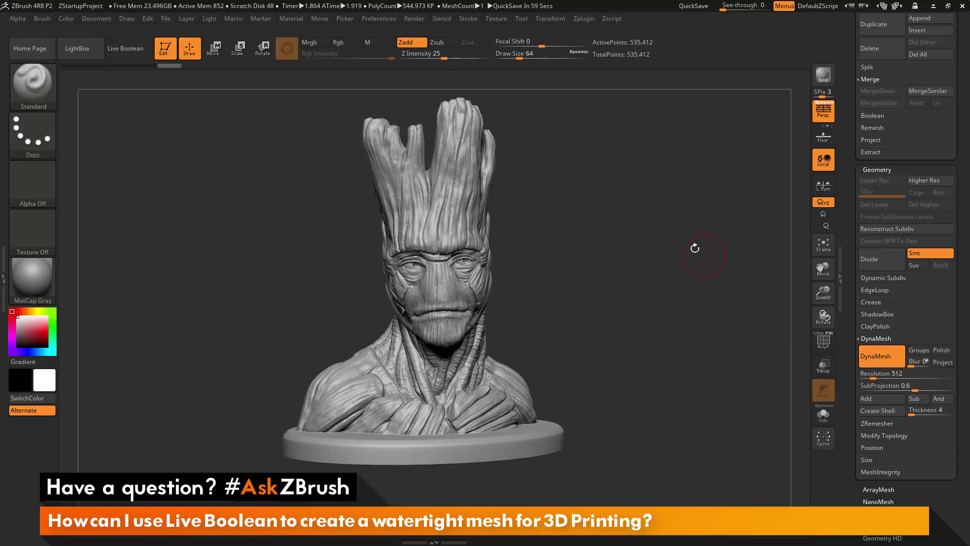
pyautogui.moveTo(676, 241); pyautogui.dragTo(687, 243)
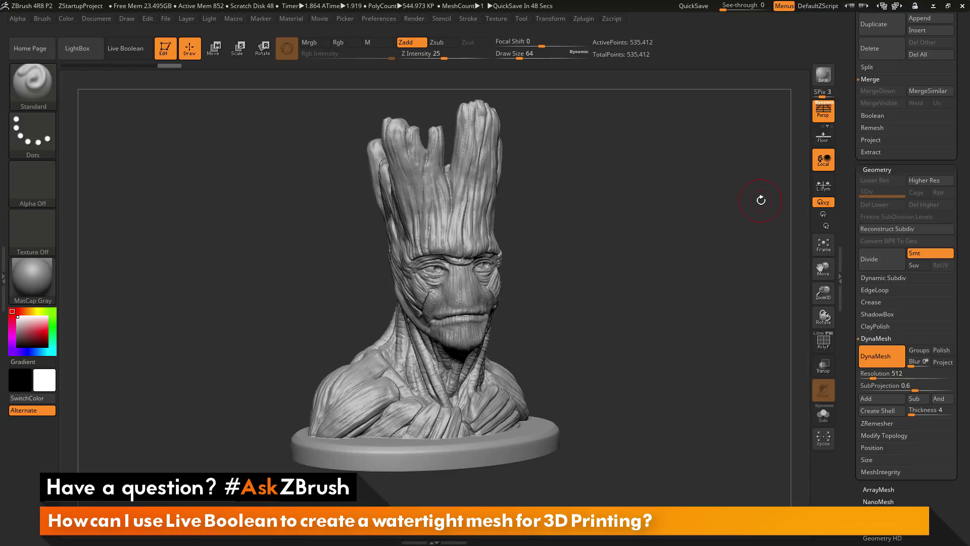
pyautogui.moveTo(705, 216); pyautogui.dragTo(804, 161)
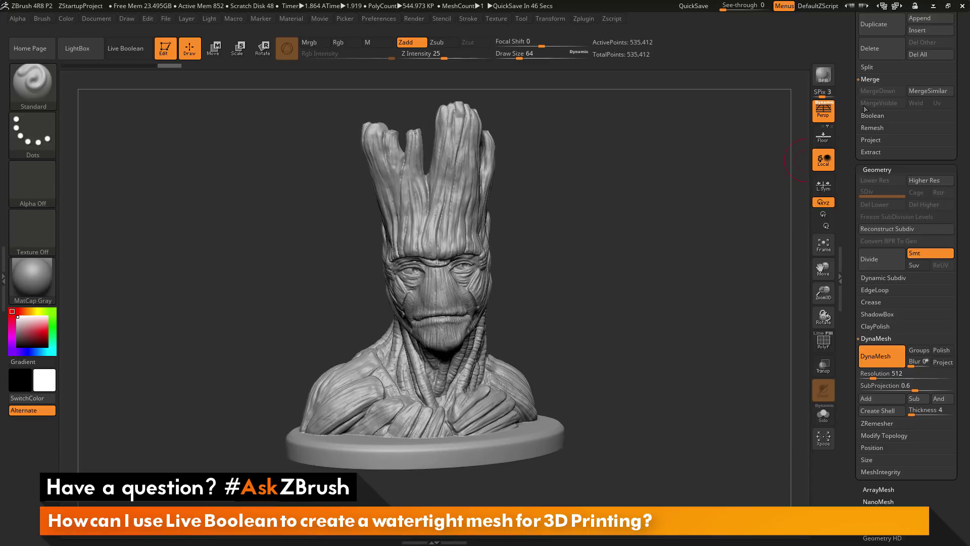
# Step: Switch back to the original unmerged Groot tool and enable Live Boolean
pyautogui.moveTo(845, 112); pyautogui.dragTo(845, 240)
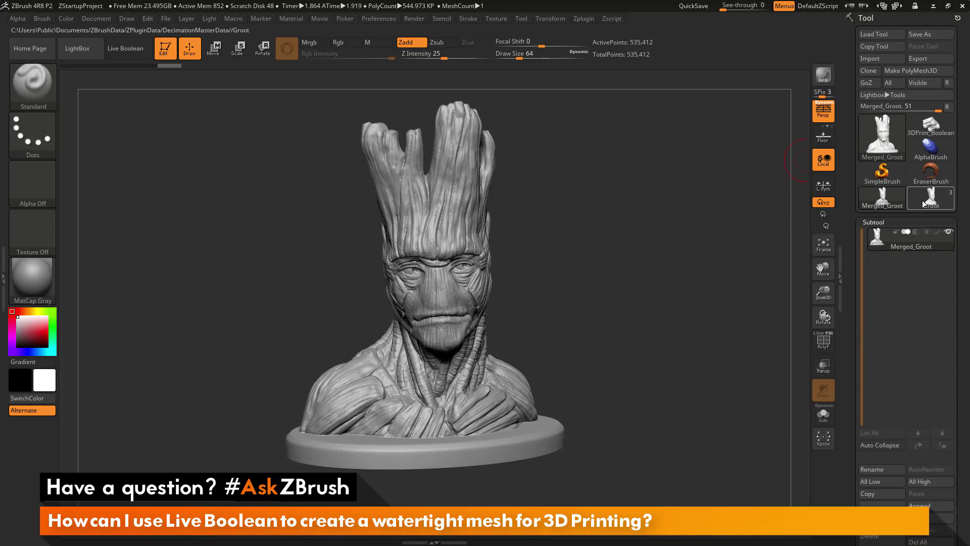
pyautogui.click(924, 198)
pyautogui.moveTo(660, 337); pyautogui.dragTo(661, 336)
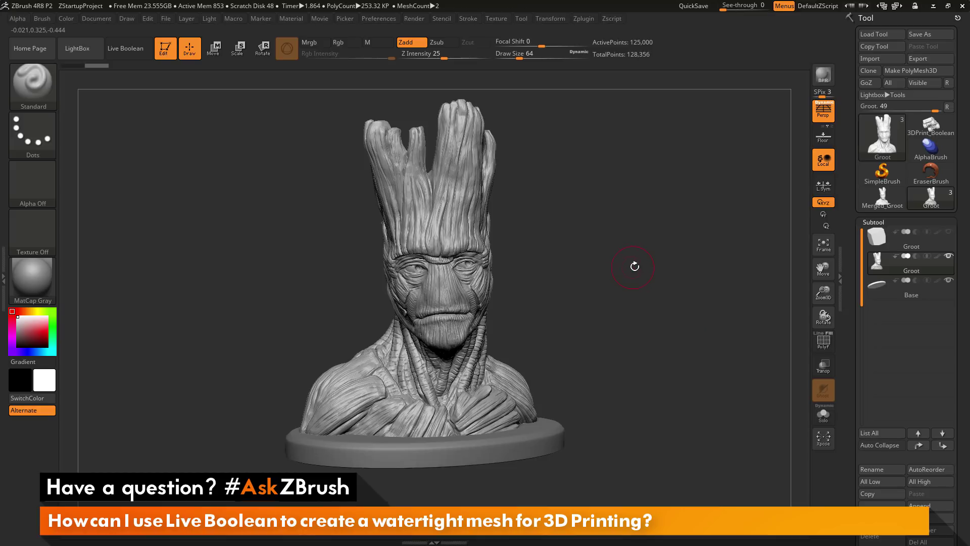
pyautogui.click(135, 54)
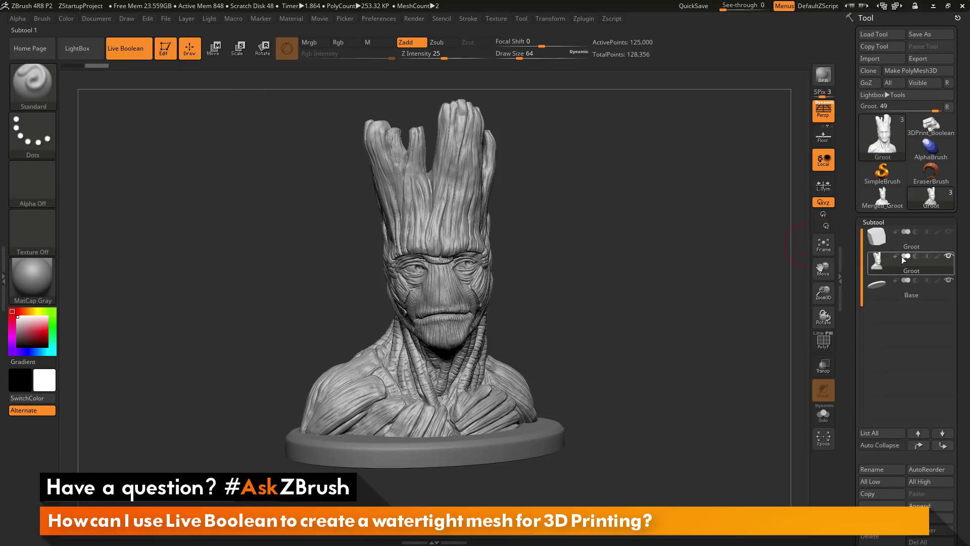
# Step: Mark the Groot bust subtool as the Boolean start group and set the Base subtool to subtraction
pyautogui.moveTo(894, 258)
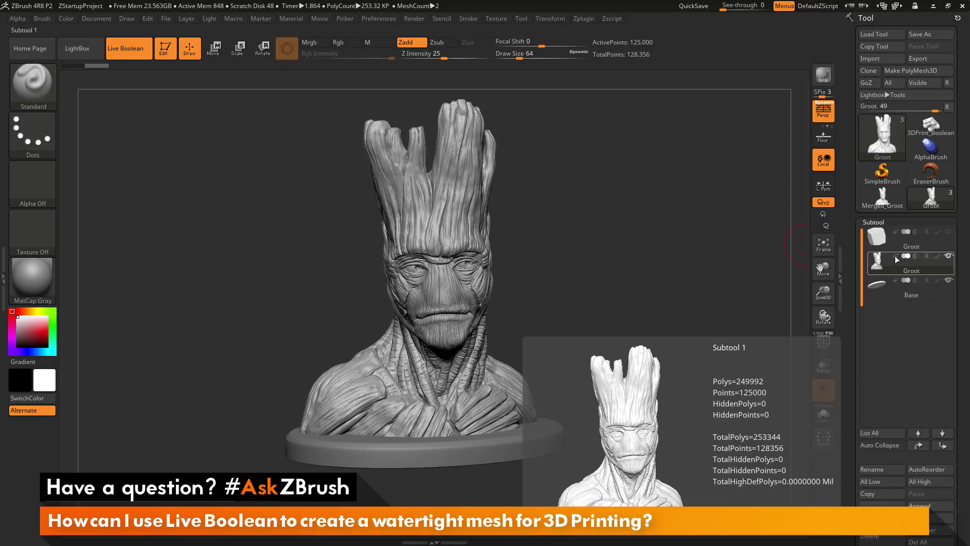
pyautogui.click(895, 256)
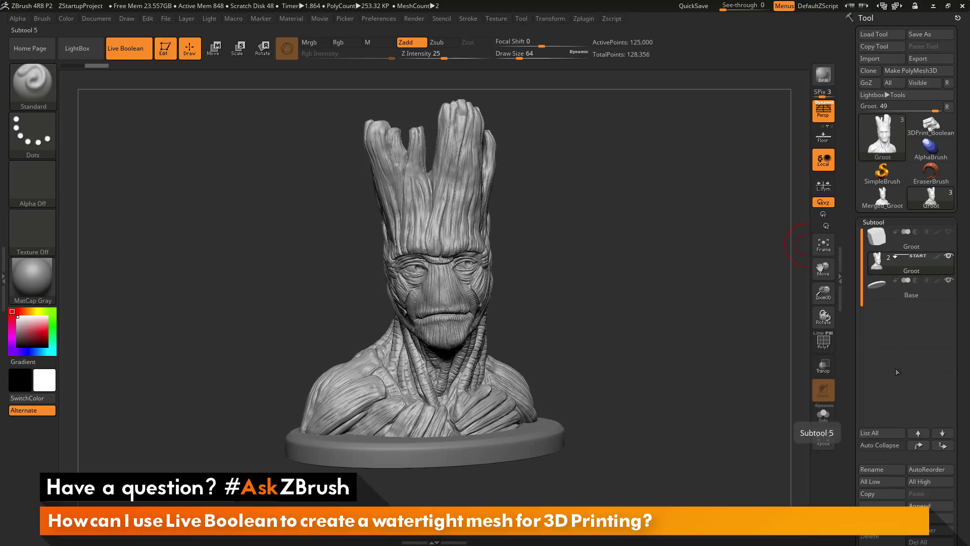
pyautogui.click(906, 293)
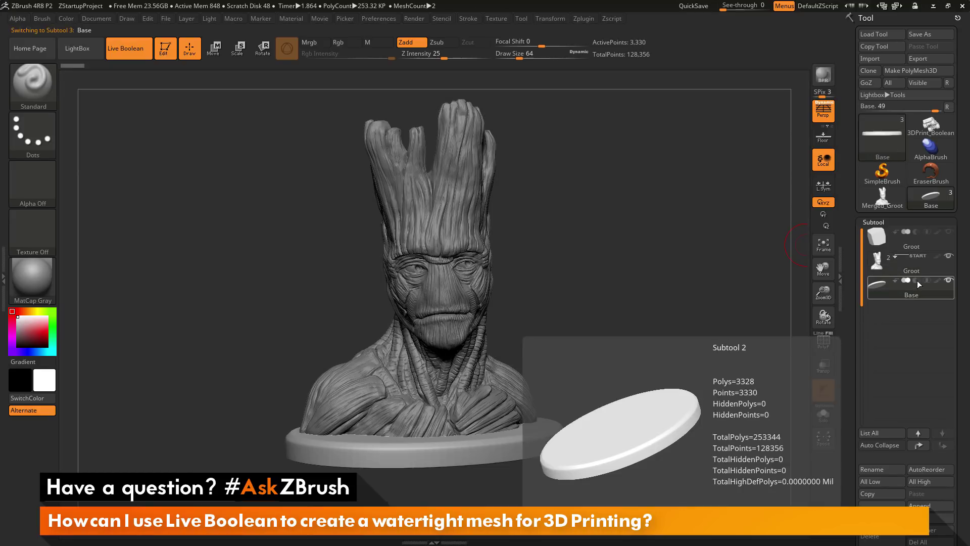
pyautogui.click(917, 281)
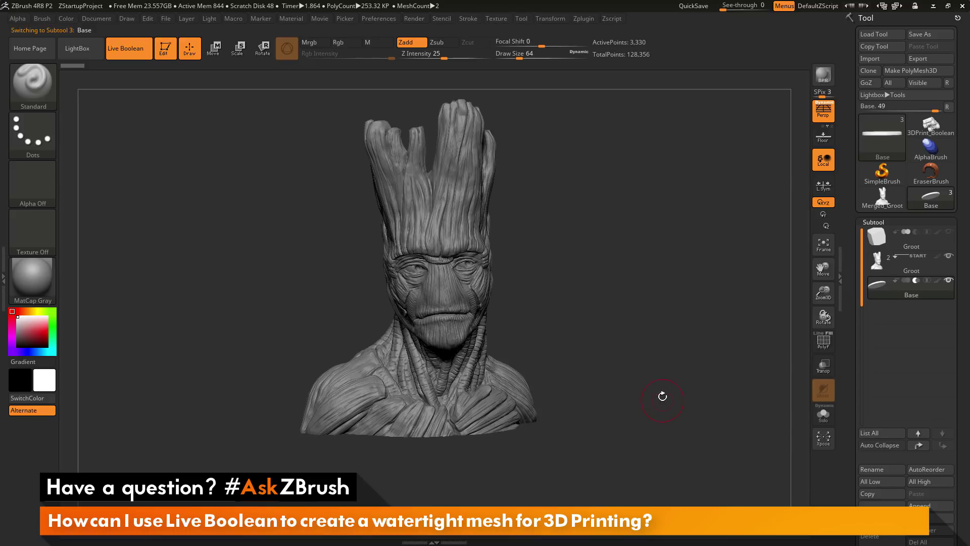
# Step: Move the subtractive Base vertically with the gizmo to preview its cut through the bottom of the bust
pyautogui.click(216, 49)
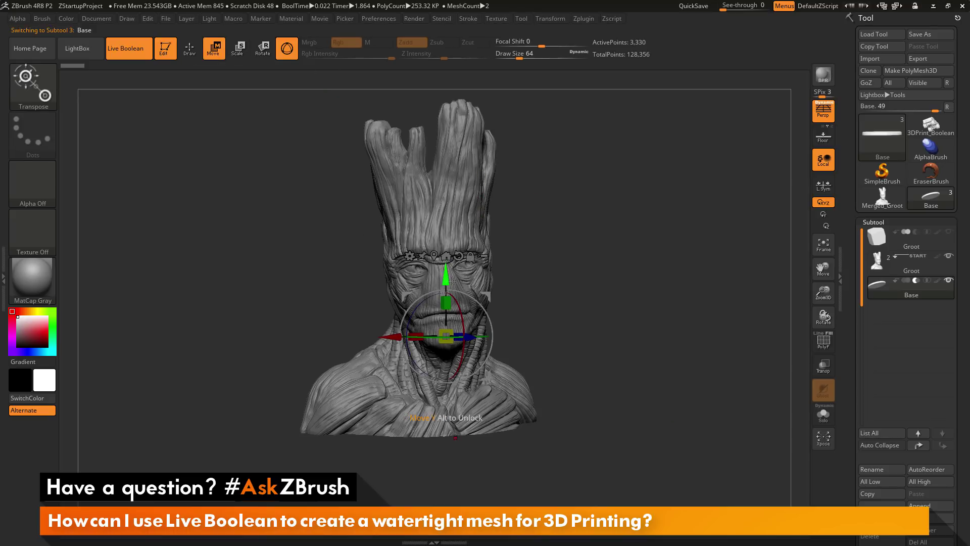
pyautogui.moveTo(448, 276)
pyautogui.mouseDown()
pyautogui.moveTo(449, 172)
pyautogui.moveTo(439, 292)
pyautogui.mouseUp()
pyautogui.moveTo(614, 256); pyautogui.dragTo(622, 273)
pyautogui.moveTo(424, 306); pyautogui.dragTo(425, 305)
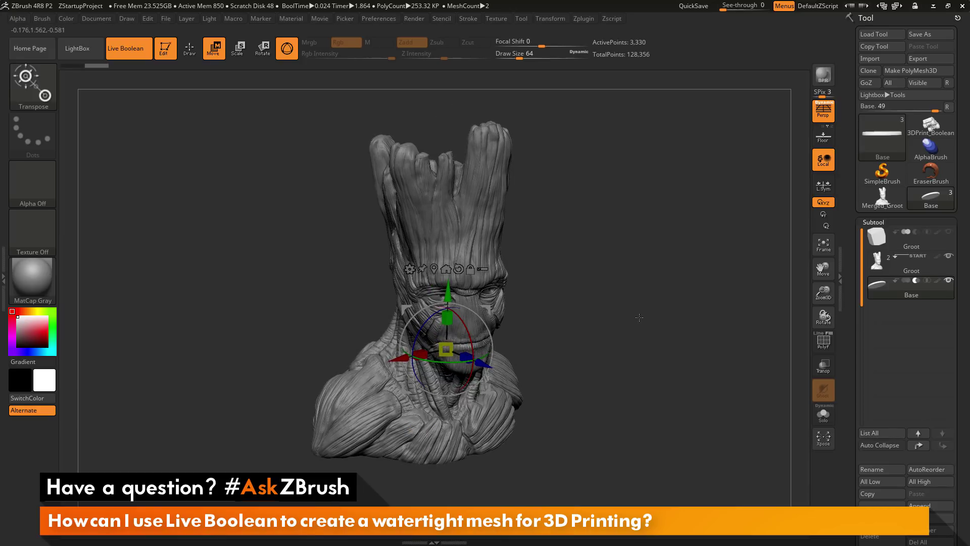
# Step: Undo the last Base move and set the Base subtool's Boolean operation back to addition
pyautogui.hotkey('ctrl', 'z')
pyautogui.moveTo(644, 332); pyautogui.dragTo(720, 301)
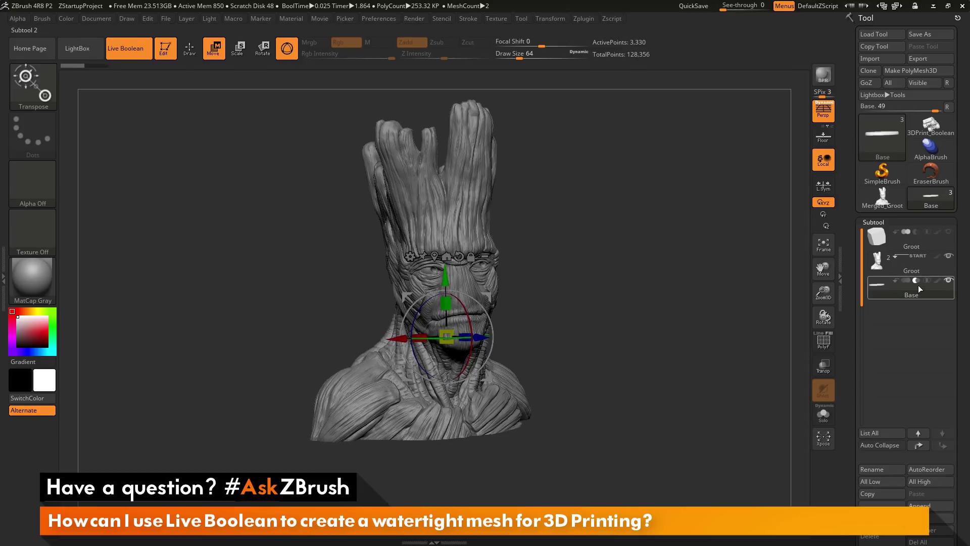
pyautogui.moveTo(919, 280)
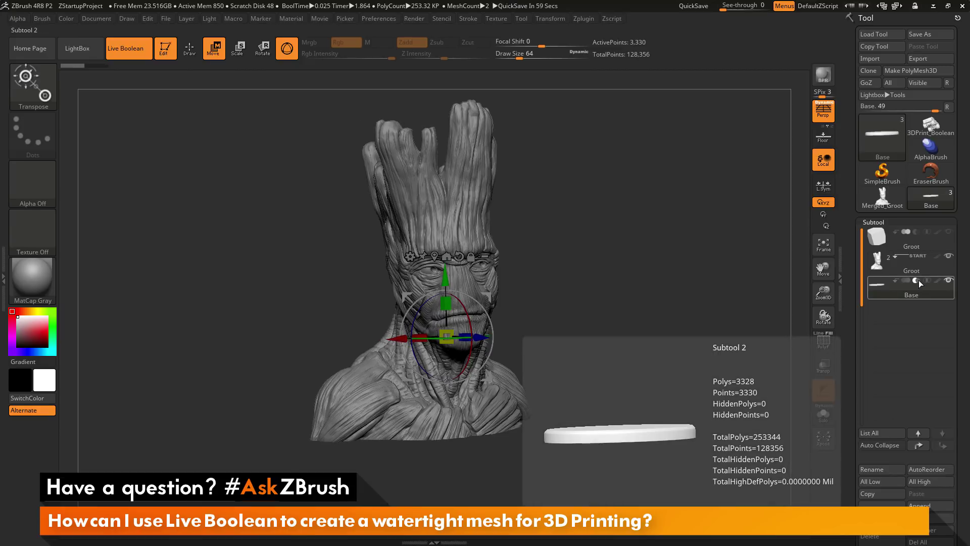
pyautogui.click(914, 280)
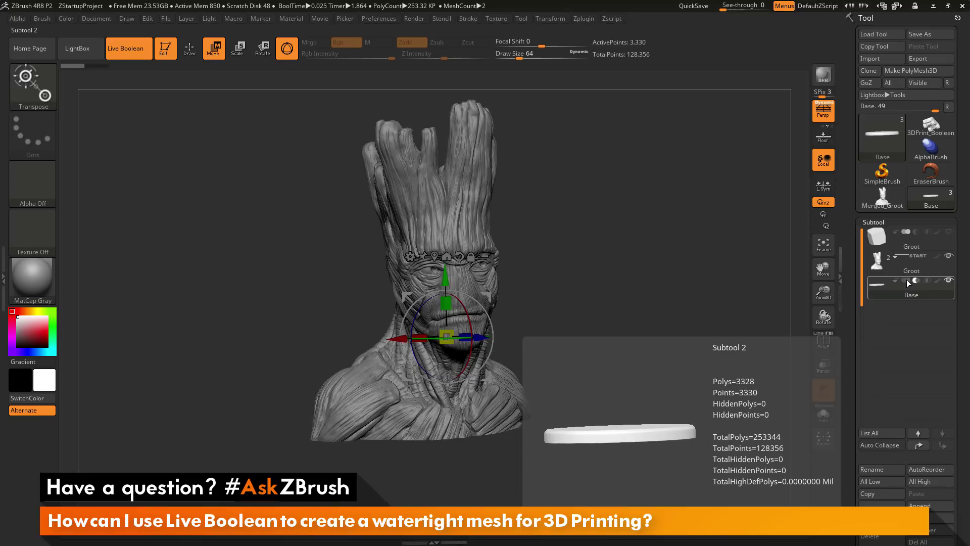
pyautogui.click(906, 280)
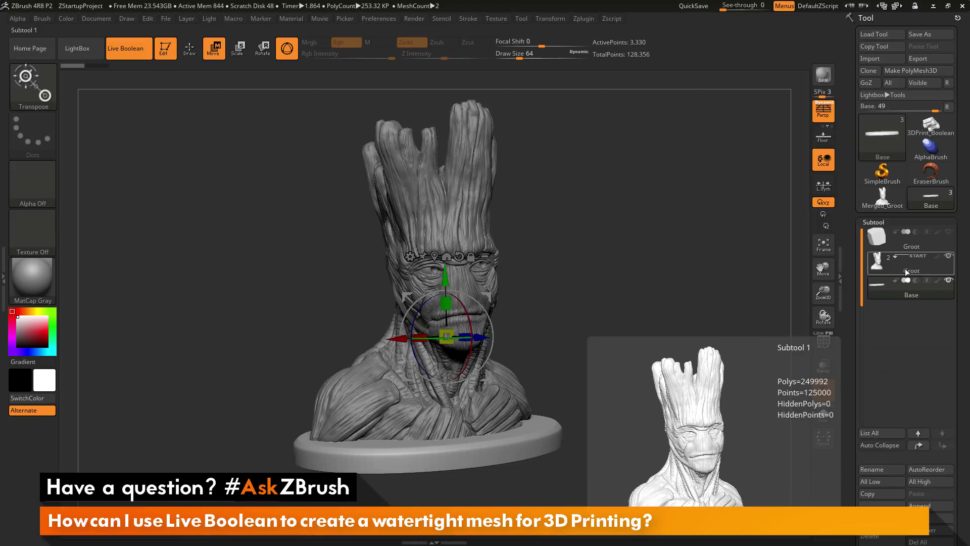
pyautogui.click(910, 296)
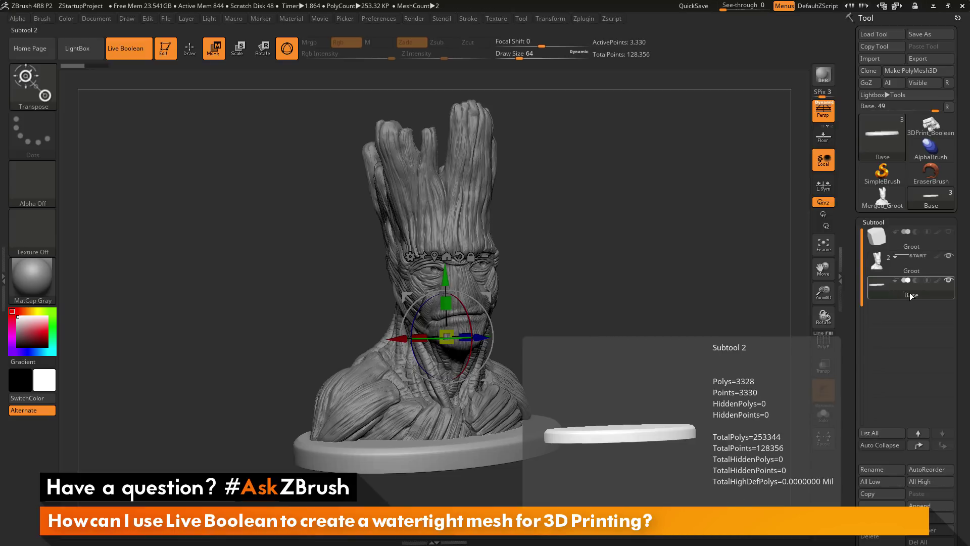
pyautogui.click(912, 269)
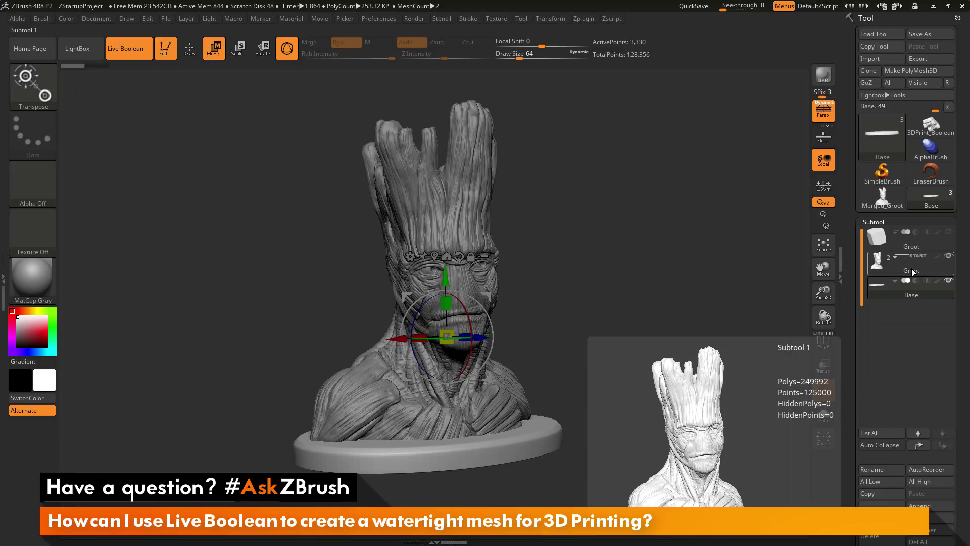
pyautogui.click(908, 283)
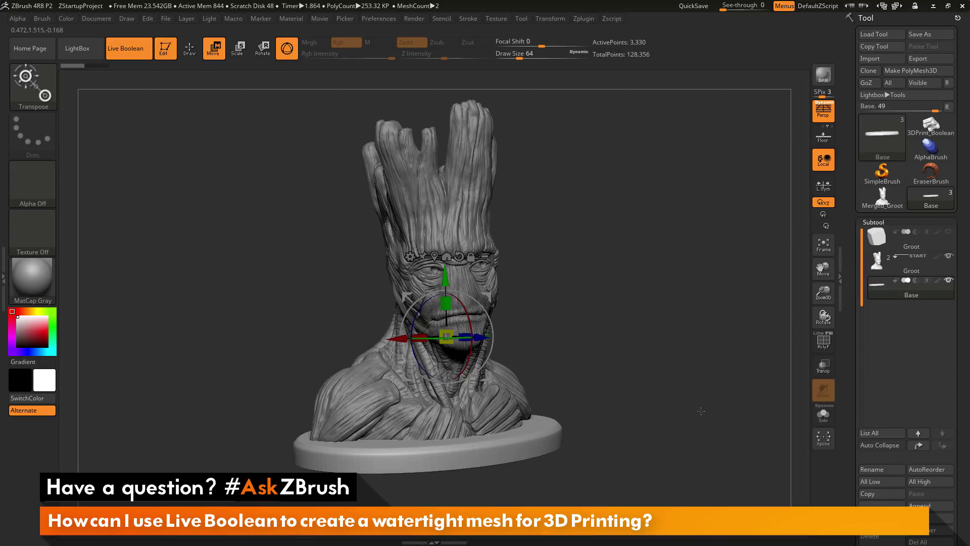
pyautogui.moveTo(701, 411); pyautogui.dragTo(694, 420)
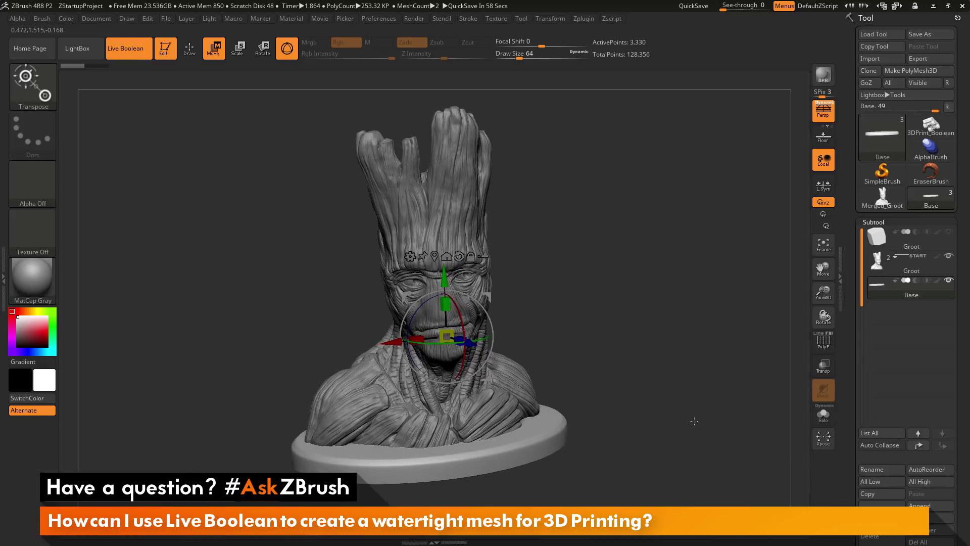
# Step: Select the Groot bust subtool and generate a Boolean mesh from the bust and Base group
pyautogui.click(905, 262)
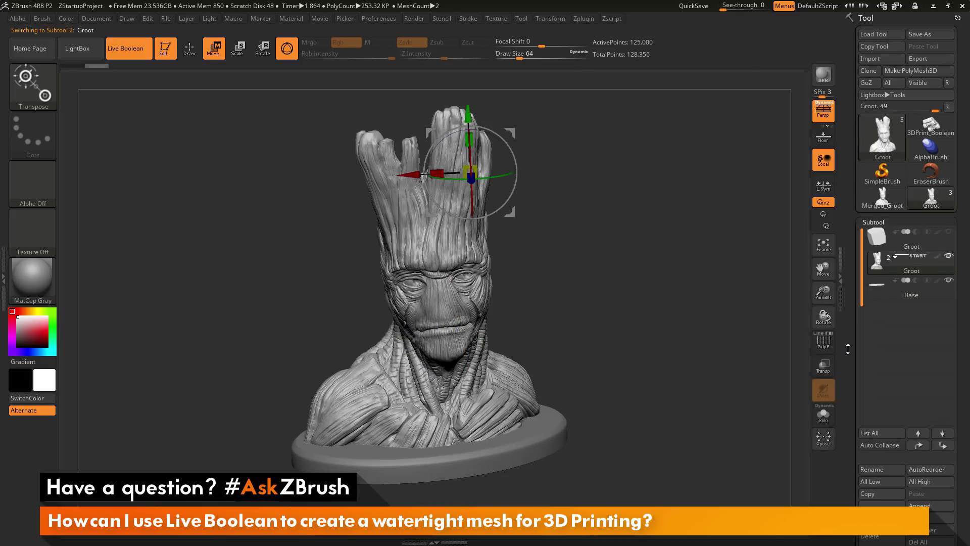
pyautogui.moveTo(854, 348); pyautogui.dragTo(854, 246)
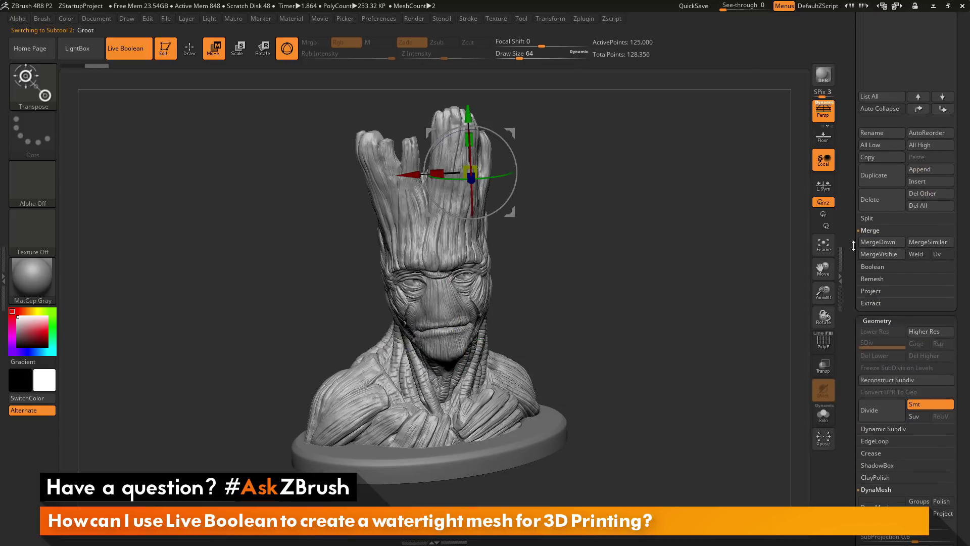
pyautogui.click(878, 267)
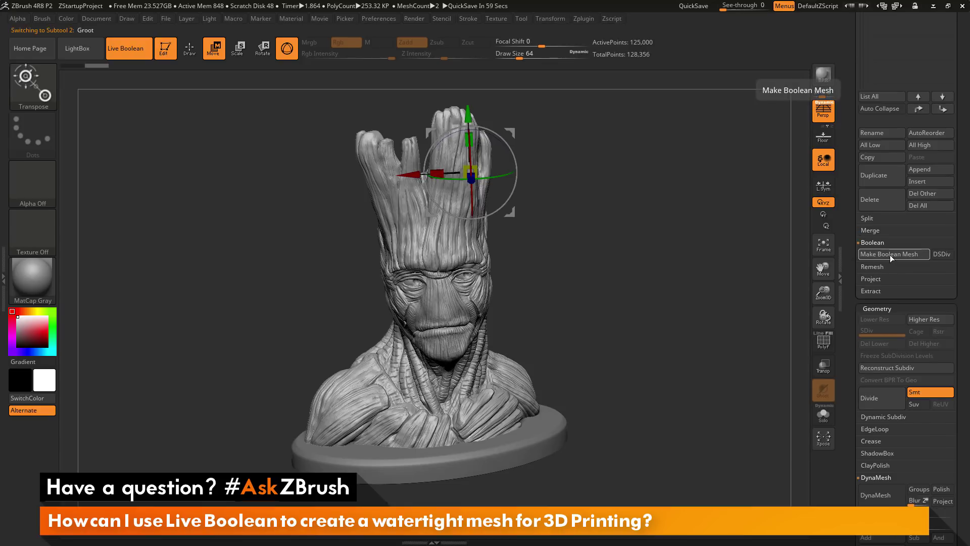
pyautogui.moveTo(856, 226); pyautogui.dragTo(855, 376)
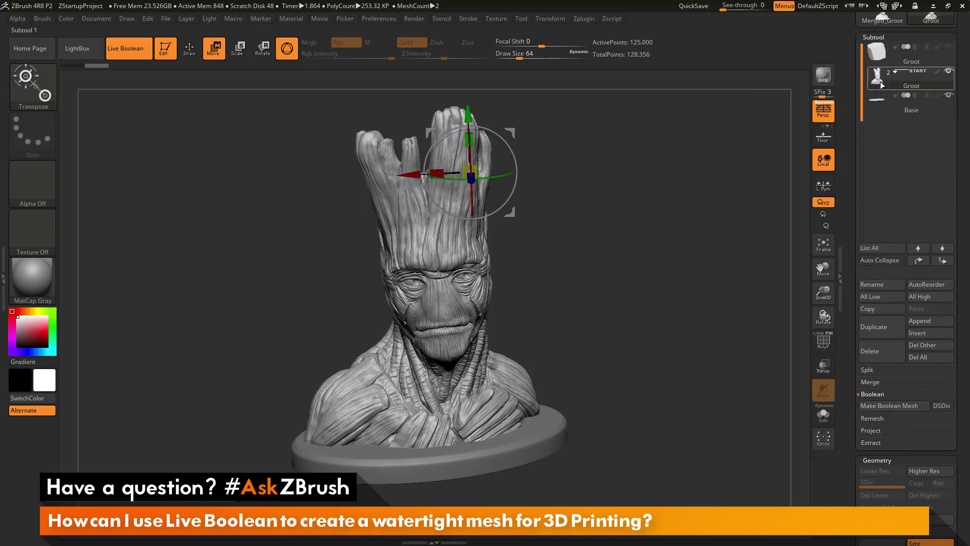
pyautogui.moveTo(900, 79)
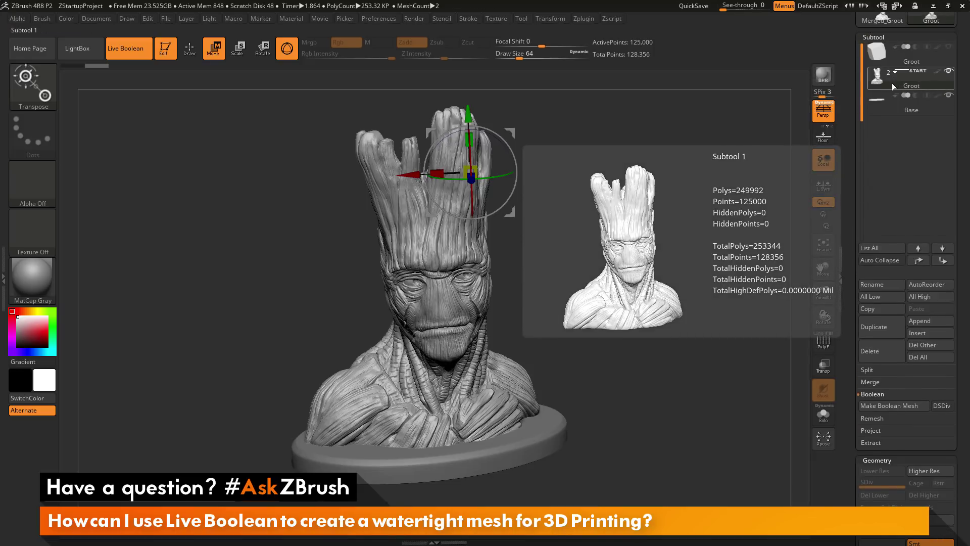
pyautogui.moveTo(899, 113)
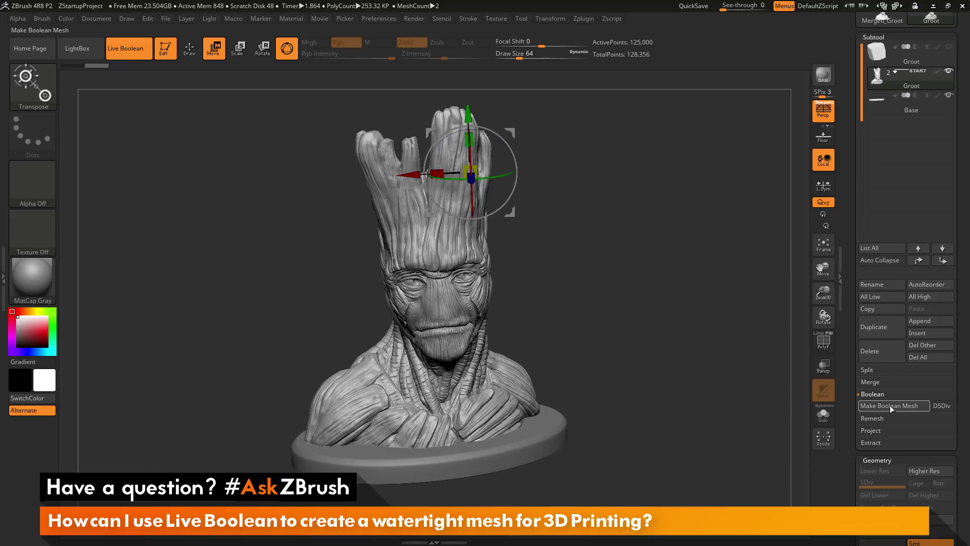
pyautogui.click(892, 406)
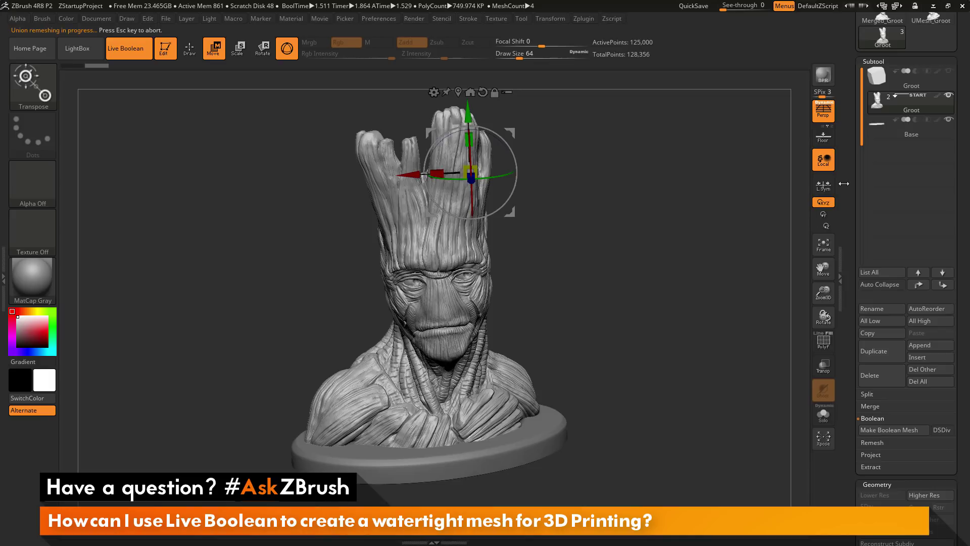
# Step: Switch to the UMesh_Groot tool and turn on PolyFrame to inspect the polygroups of the bust and base
pyautogui.moveTo(848, 178); pyautogui.dragTo(850, 239)
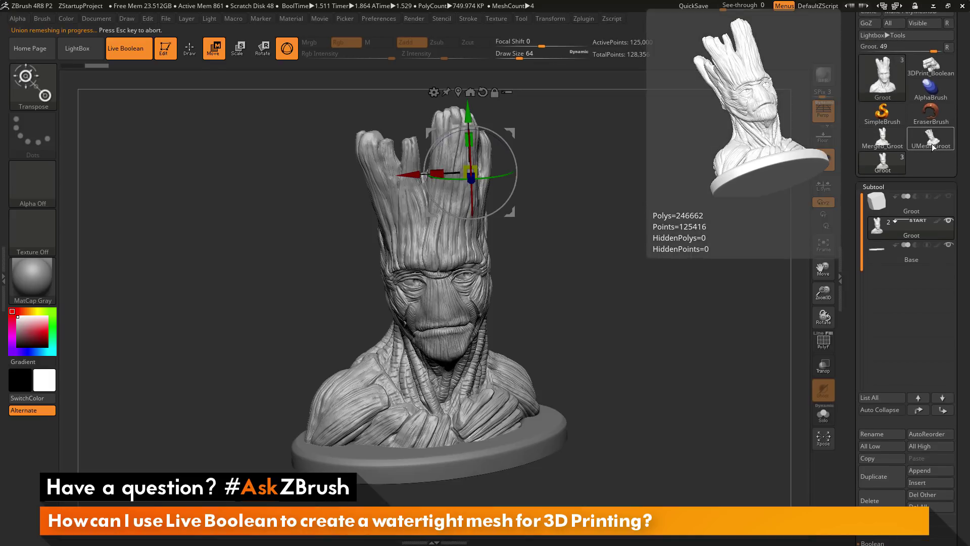
pyautogui.click(933, 144)
pyautogui.moveTo(701, 312); pyautogui.dragTo(752, 337)
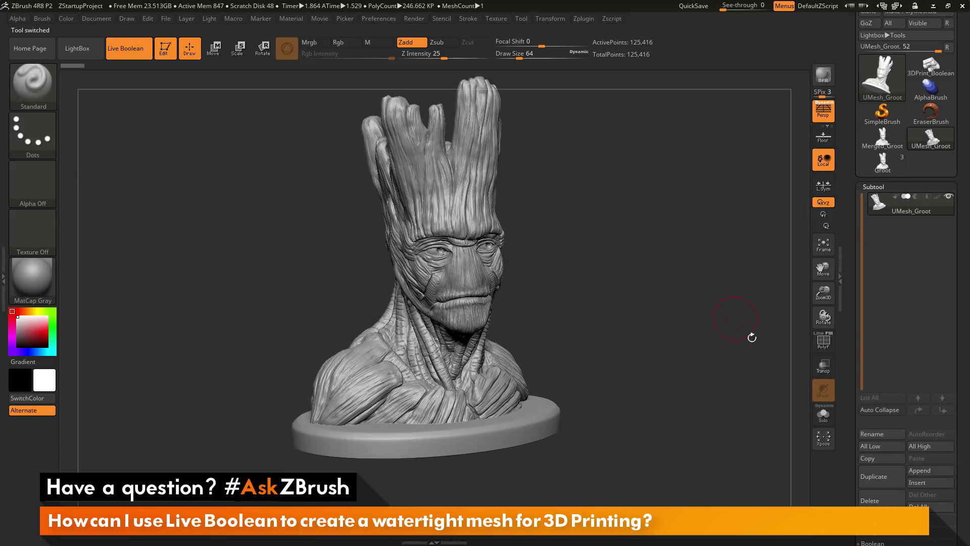
pyautogui.click(823, 341)
pyautogui.moveTo(680, 303)
pyautogui.mouseDown()
pyautogui.moveTo(700, 306)
pyautogui.moveTo(695, 316)
pyautogui.moveTo(684, 301)
pyautogui.moveTo(632, 342)
pyautogui.moveTo(640, 445)
pyautogui.moveTo(651, 438)
pyautogui.mouseUp()
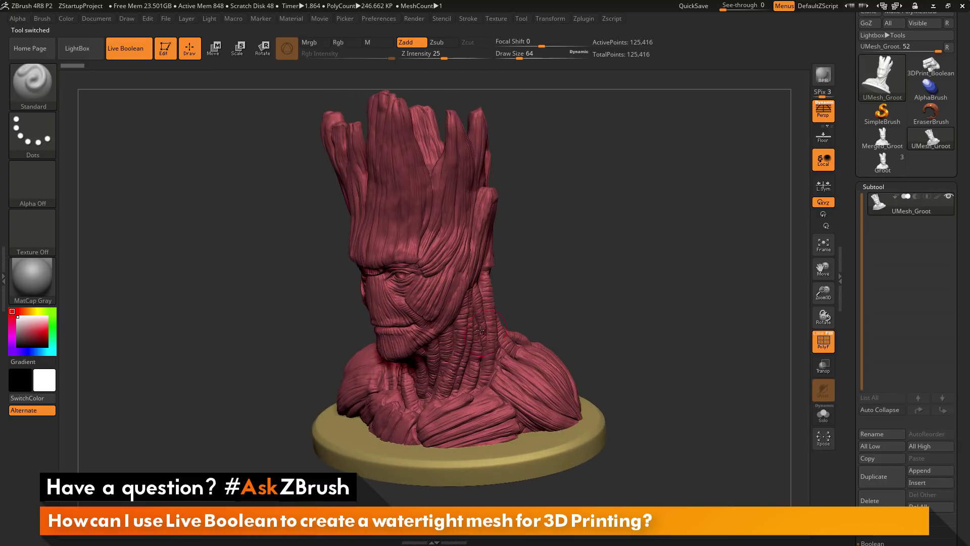
pyautogui.moveTo(653, 337); pyautogui.dragTo(634, 331)
# Step: Apply Auto Groups to the UMesh_Groot mesh to check whether the bust and base form one connected piece
pyautogui.moveTo(852, 339); pyautogui.dragTo(849, 231)
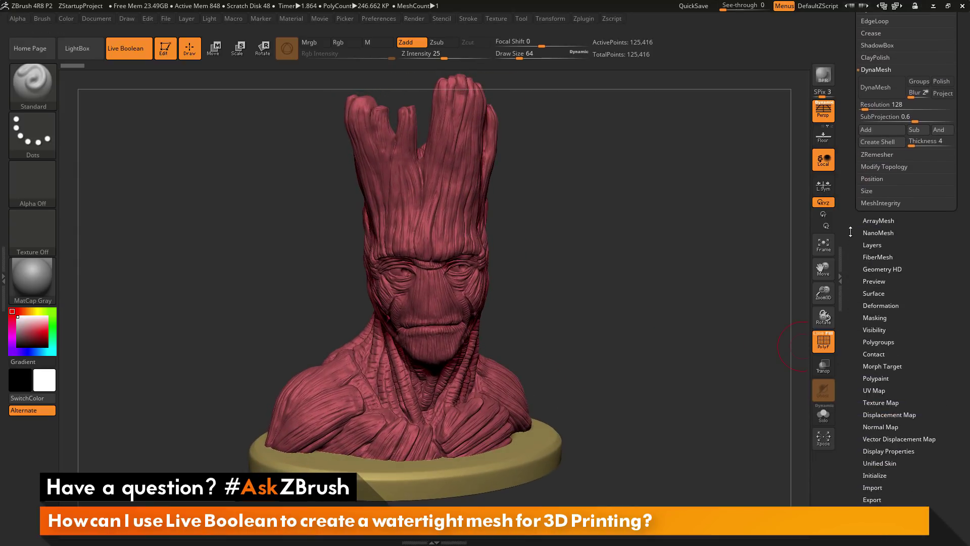
pyautogui.click(891, 338)
pyautogui.moveTo(894, 282); pyautogui.dragTo(898, 402)
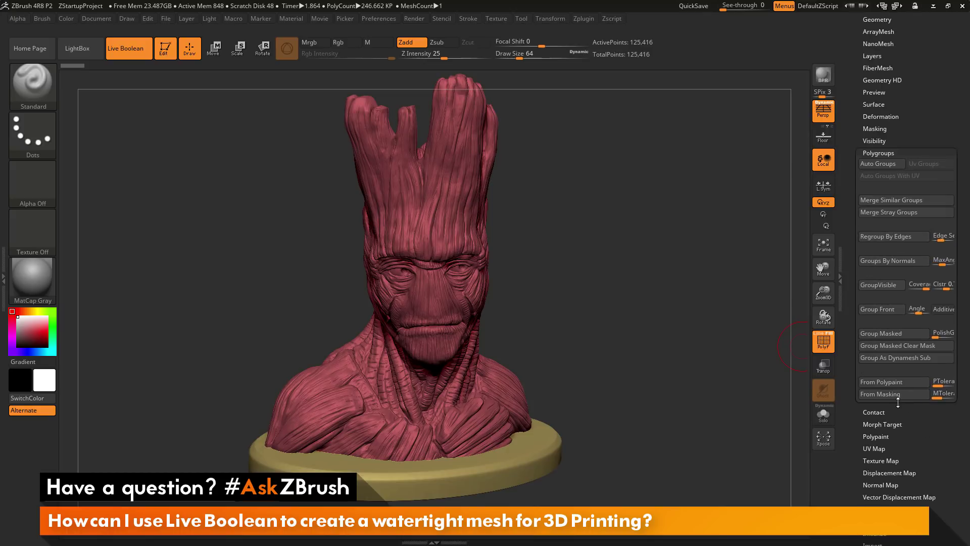
pyautogui.click(877, 164)
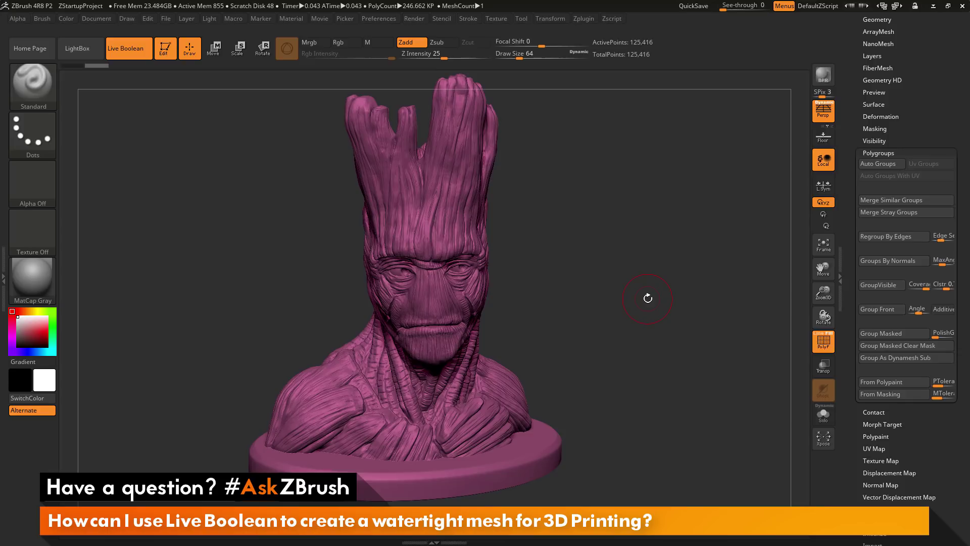
pyautogui.moveTo(646, 327); pyautogui.dragTo(792, 345)
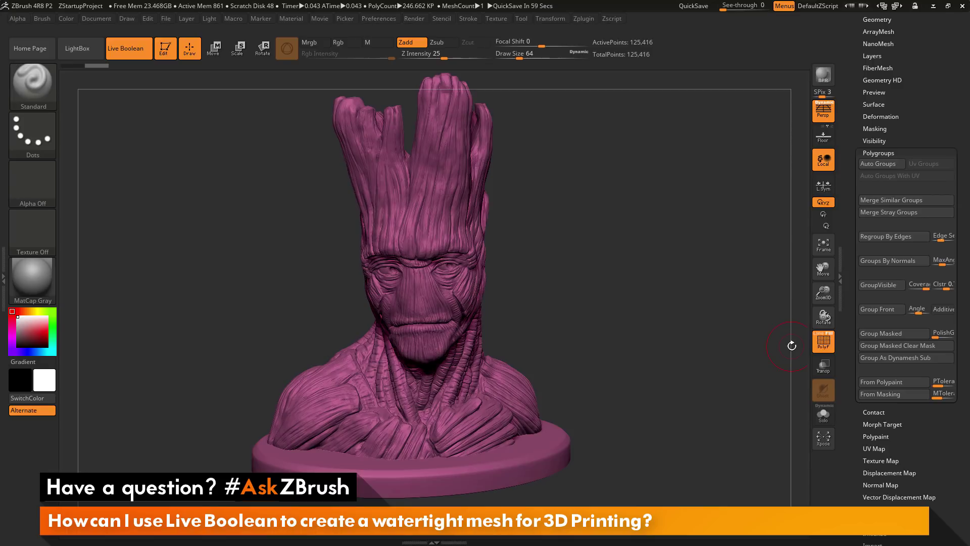
# Step: Switch back to the original Groot tool and isolate the bust with Solo to examine its hollow underside
pyautogui.scroll(5, 855, 177)
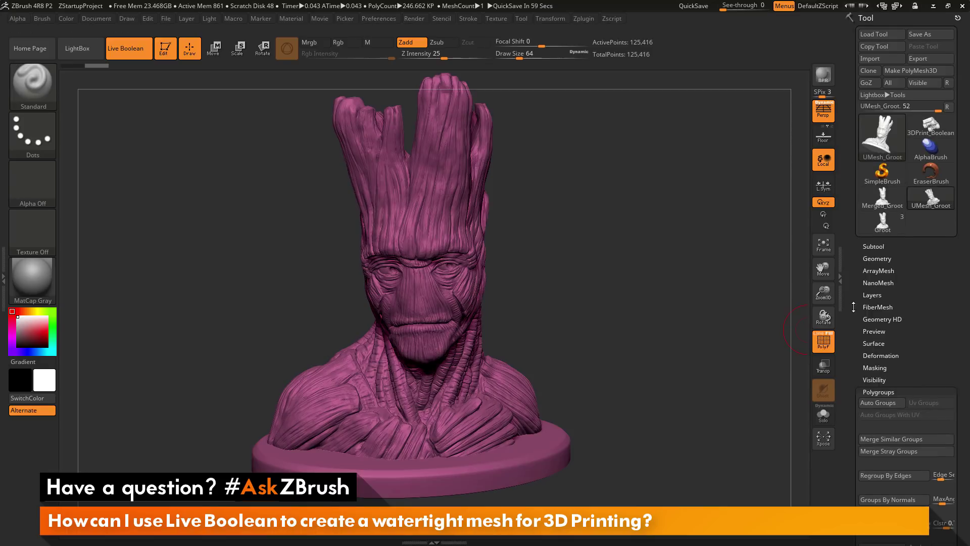
pyautogui.click(890, 225)
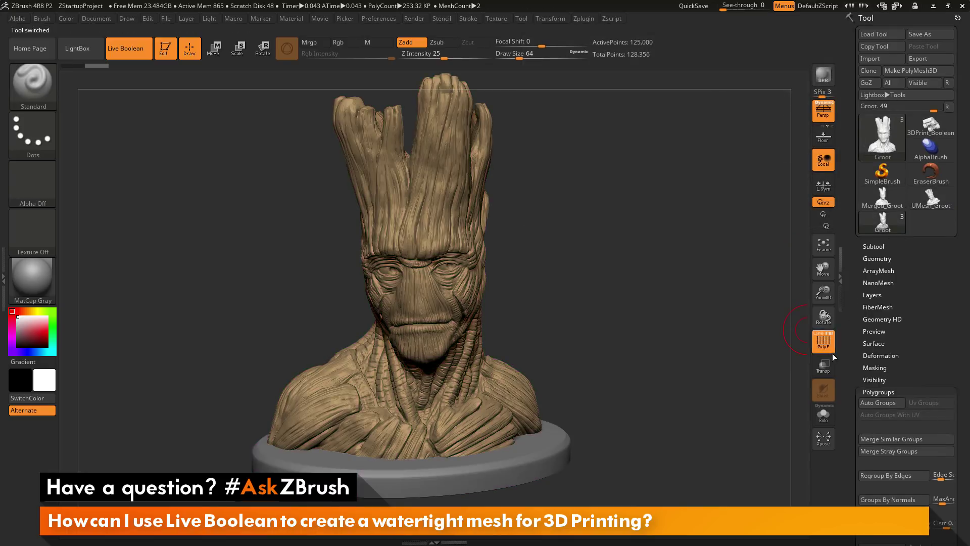
pyautogui.click(877, 246)
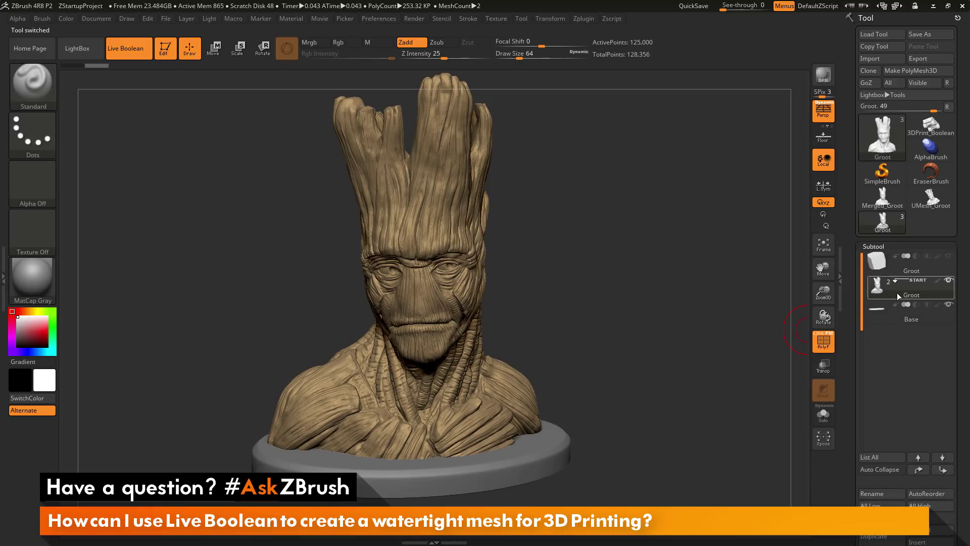
pyautogui.click(825, 418)
pyautogui.moveTo(710, 403); pyautogui.dragTo(692, 363)
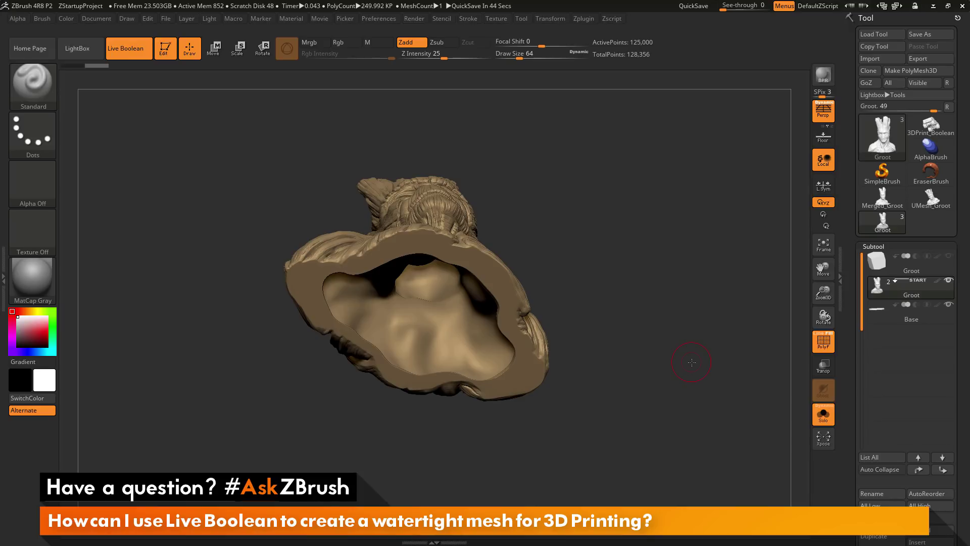
# Step: Return to the UMesh_Groot tool, check its underside, and append a cube as a new subtool
pyautogui.click(928, 200)
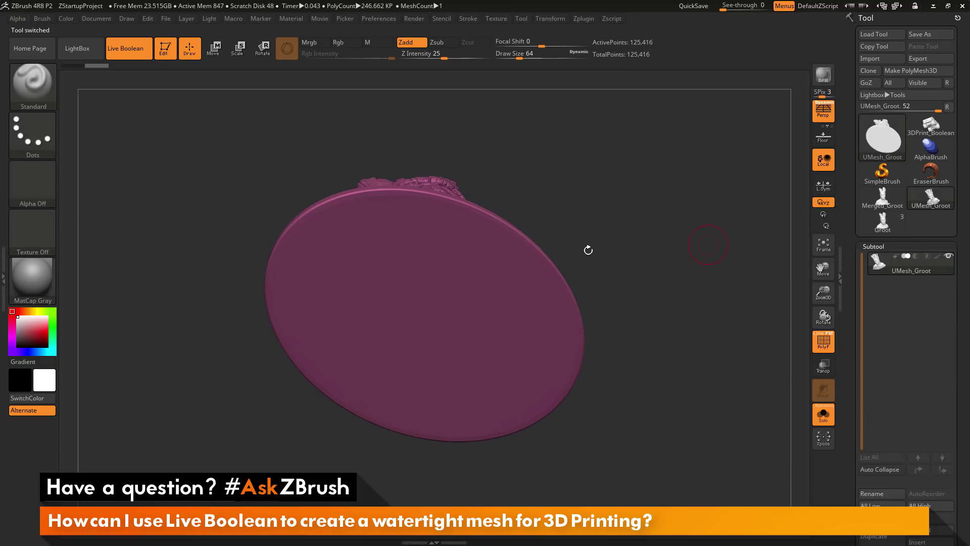
pyautogui.moveTo(611, 225); pyautogui.dragTo(649, 349)
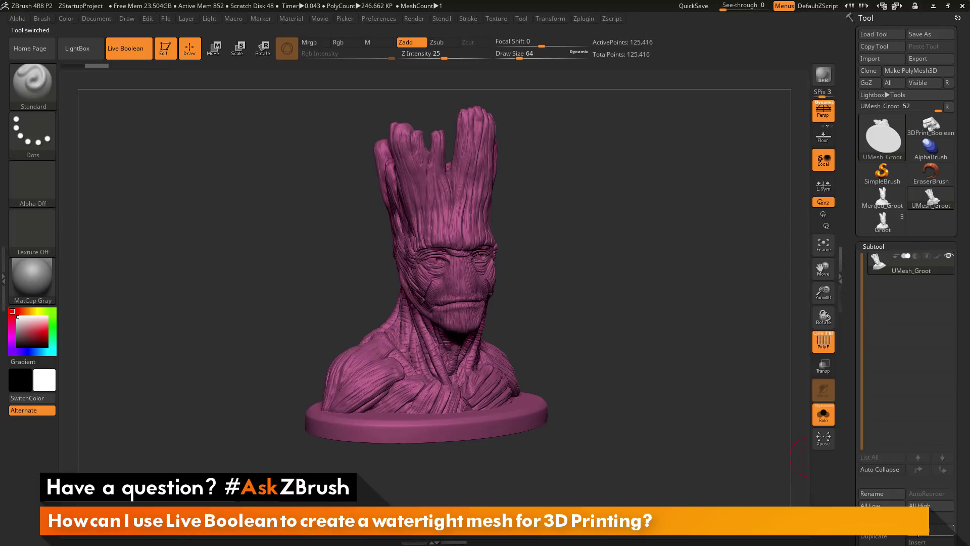
pyautogui.press('F1')
pyautogui.click(533, 353)
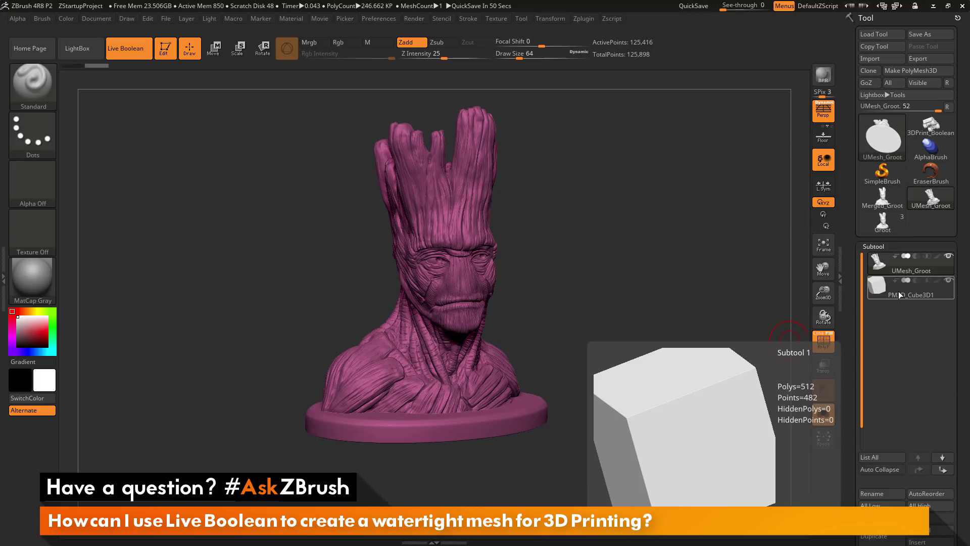
# Step: Mark UMesh_Groot as the Boolean start group, set the cube to subtraction, and turn off Solo and PolyFrame with the cube selected
pyautogui.click(894, 254)
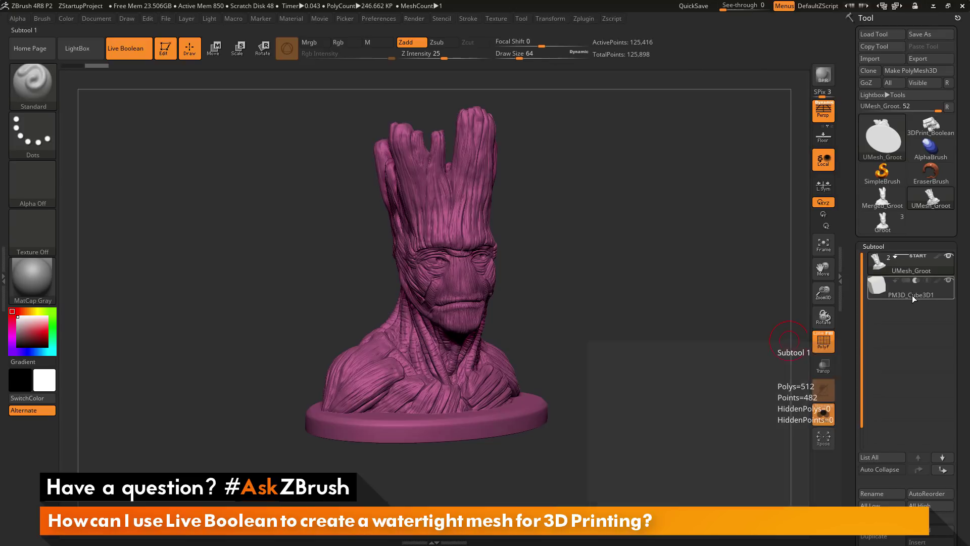
pyautogui.click(912, 295)
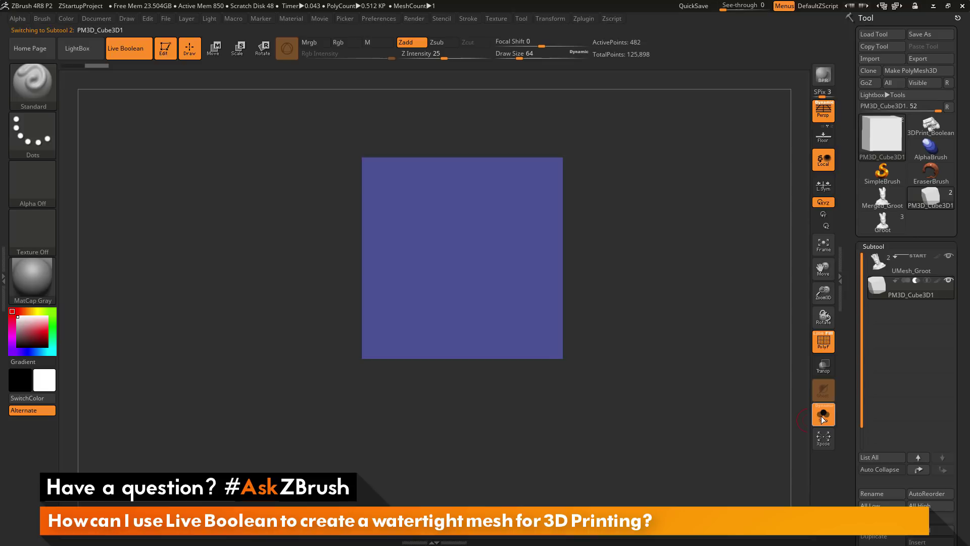
pyautogui.click(822, 417)
pyautogui.click(820, 348)
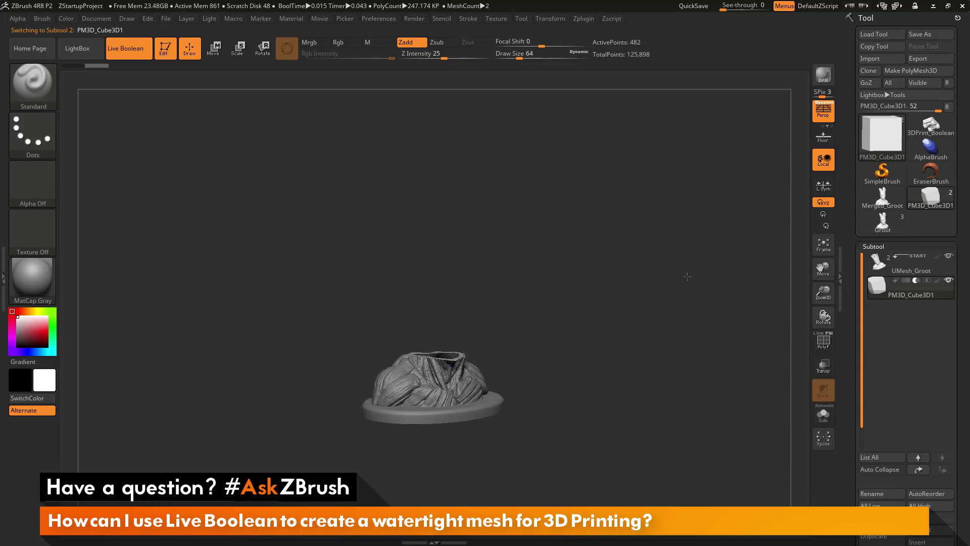
# Step: Move the subtractive cube vertically with the gizmo to cut through UMesh_Groot at different heights and examine its interior
pyautogui.moveTo(687, 277); pyautogui.dragTo(672, 274)
pyautogui.click(215, 49)
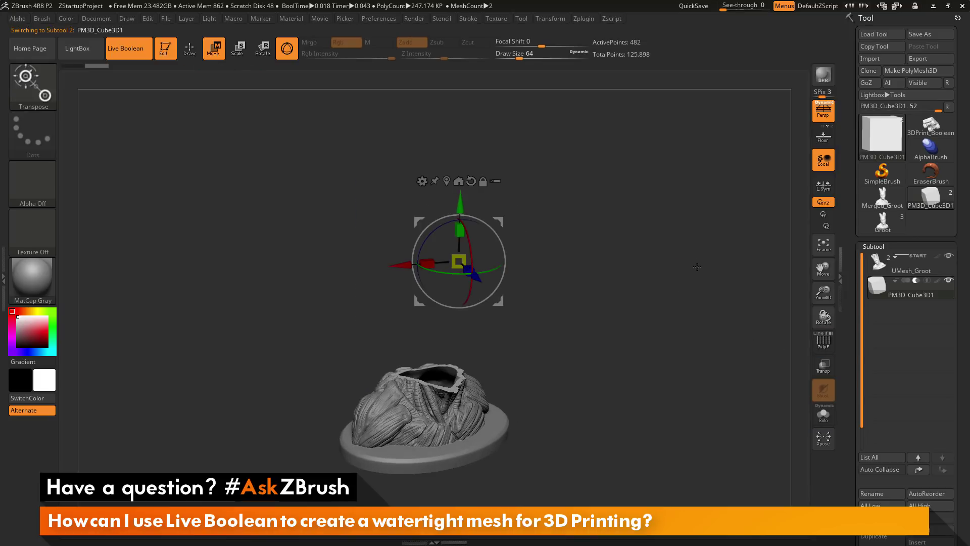
pyautogui.moveTo(475, 184); pyautogui.dragTo(459, 228)
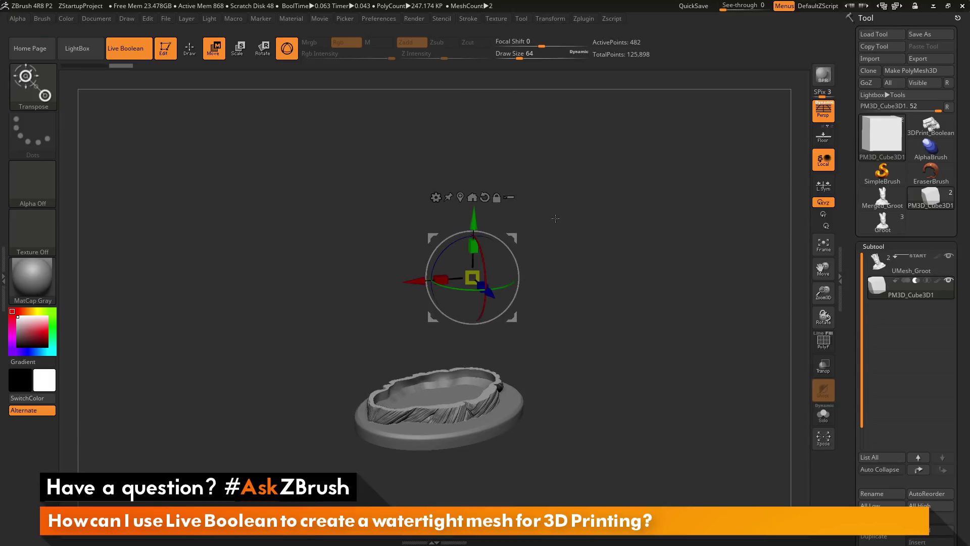
pyautogui.moveTo(556, 217); pyautogui.dragTo(512, 60)
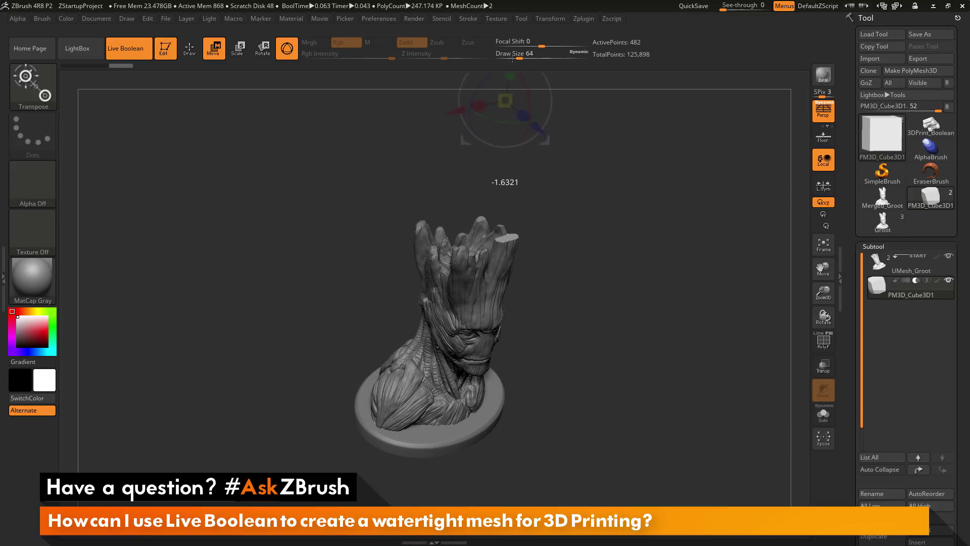
# Step: Select the UMesh_Groot subtool, hide the cube subtool, and turn on PolyFrame
pyautogui.click(907, 269)
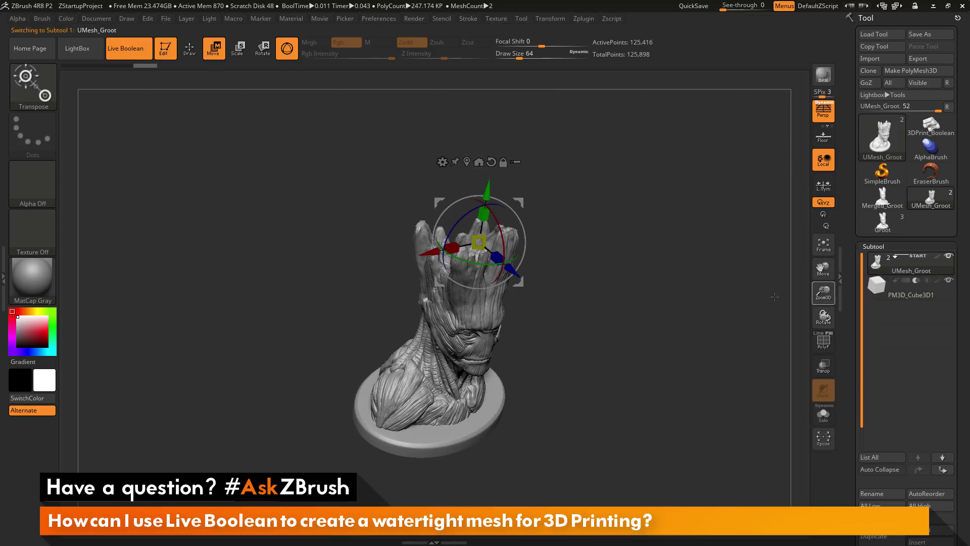
pyautogui.moveTo(746, 298); pyautogui.dragTo(671, 283)
pyautogui.click(950, 282)
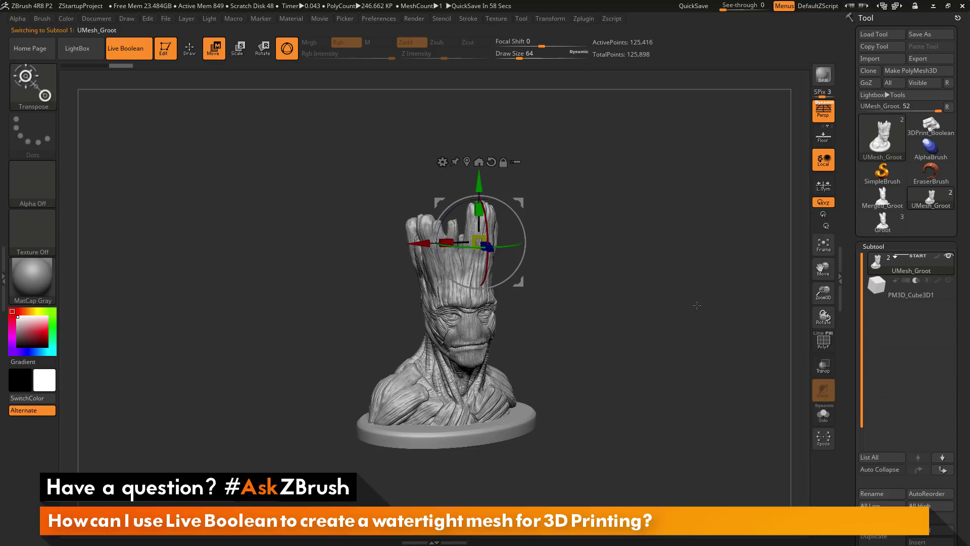
pyautogui.moveTo(679, 320); pyautogui.dragTo(646, 327)
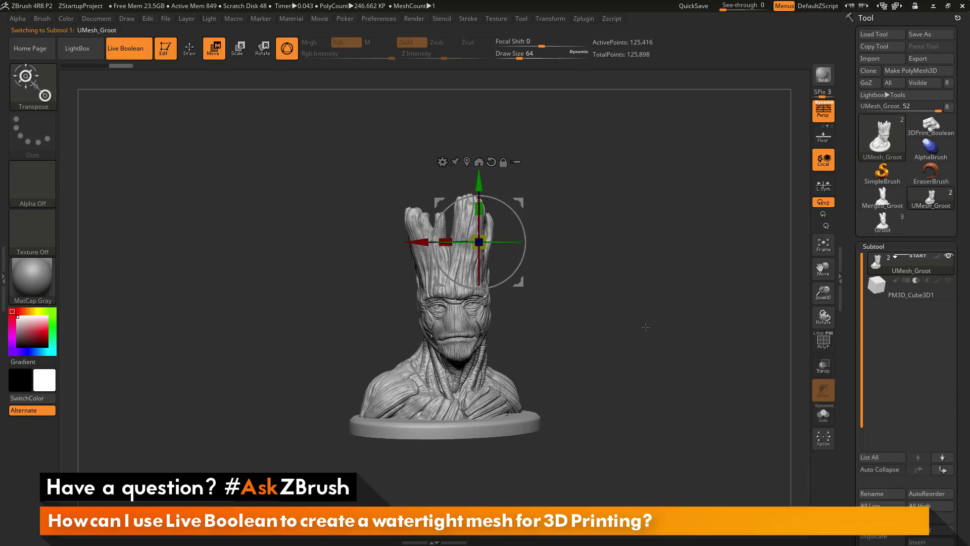
pyautogui.click(823, 346)
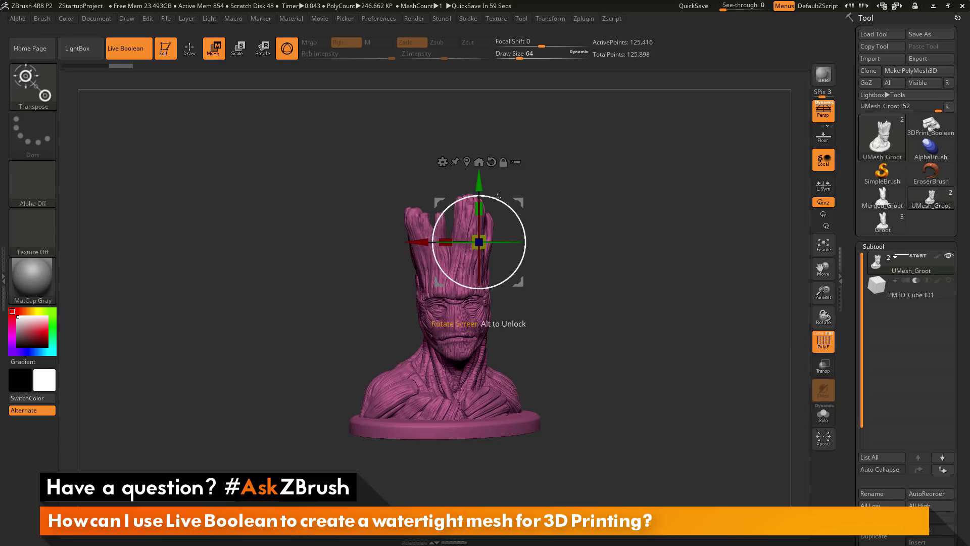
# Step: In Draw mode, isolate UMesh_Groot's outer shell, then invert the visibility to examine the interior mesh on its own
pyautogui.click(185, 50)
pyautogui.moveTo(667, 286)
pyautogui.mouseDown()
pyautogui.moveTo(677, 312)
pyautogui.moveTo(645, 314)
pyautogui.moveTo(652, 317)
pyautogui.mouseUp()
pyautogui.moveTo(658, 312); pyautogui.dragTo(633, 318)
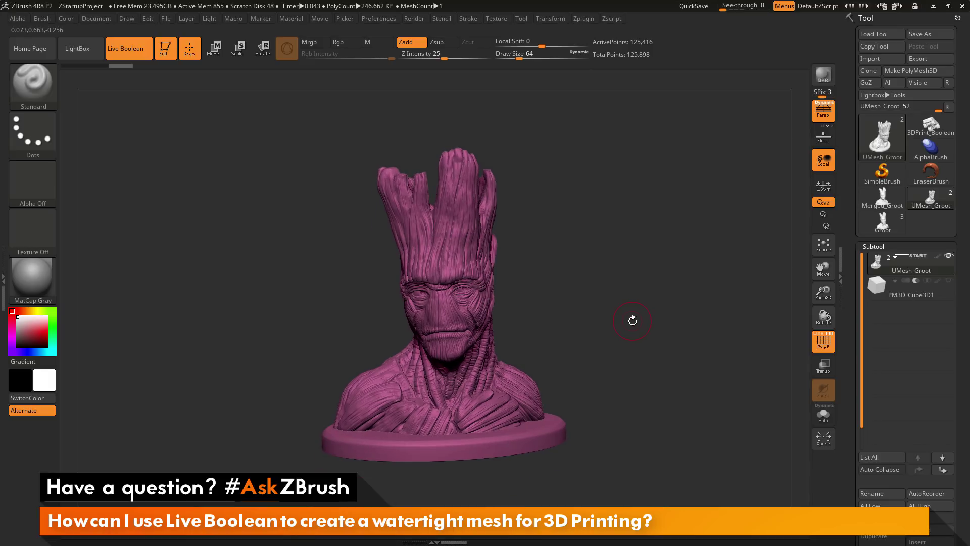
pyautogui.hotkey('ctrl', 'shift')
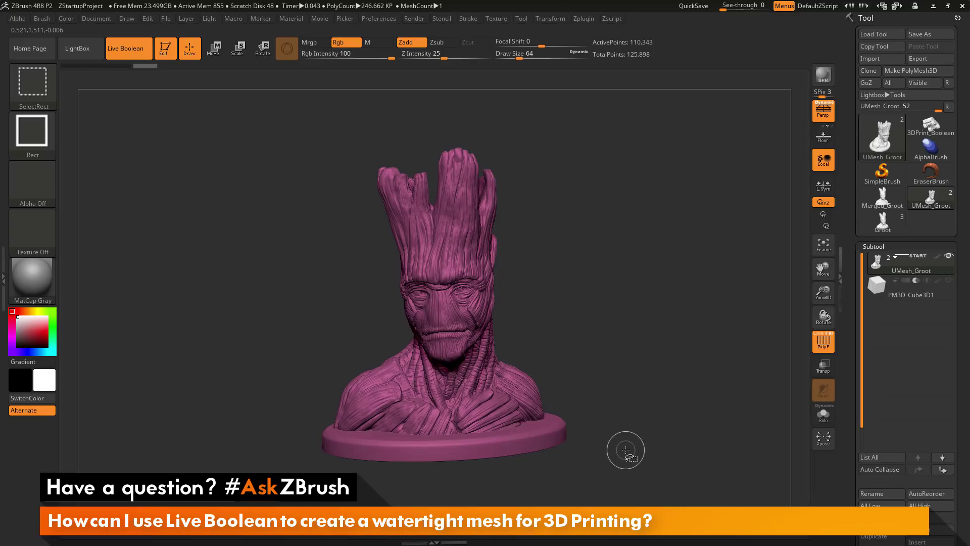
pyautogui.keyDown('ctrl'); pyautogui.keyDown('shift'); pyautogui.click(678, 409); pyautogui.keyUp('shift'); pyautogui.keyUp('ctrl')
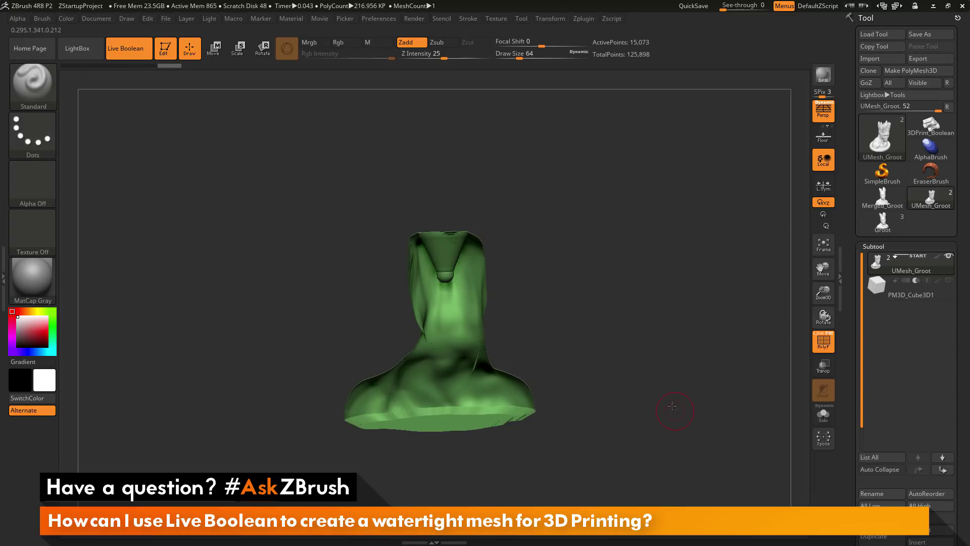
pyautogui.moveTo(678, 409)
pyautogui.mouseDown()
pyautogui.moveTo(642, 416)
pyautogui.moveTo(678, 421)
pyautogui.moveTo(691, 407)
pyautogui.moveTo(666, 366)
pyautogui.mouseUp()
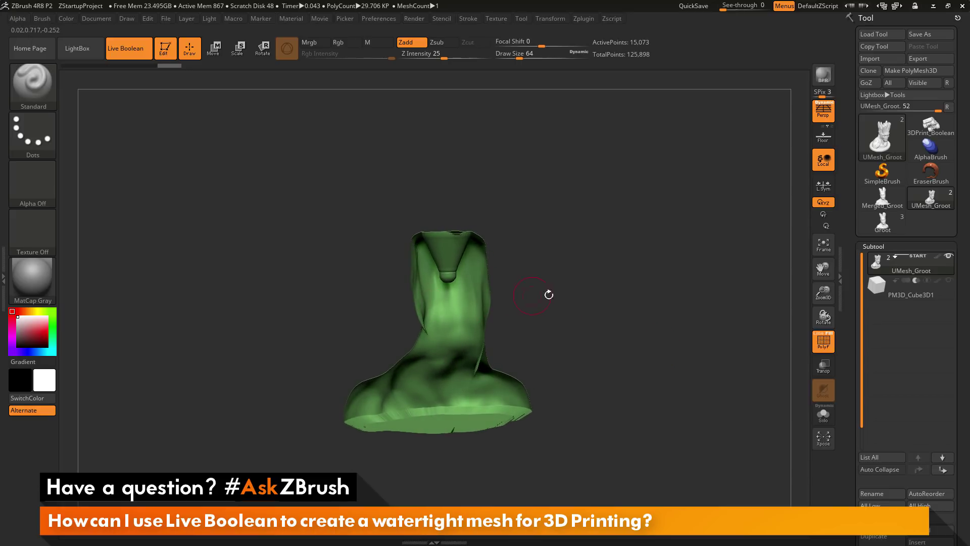
# Step: Invert the visibility to show only the outer shell, and delete the hidden interior mesh from UMesh_Groot with Del Hidden
pyautogui.hotkey('ctrl', 'shift')
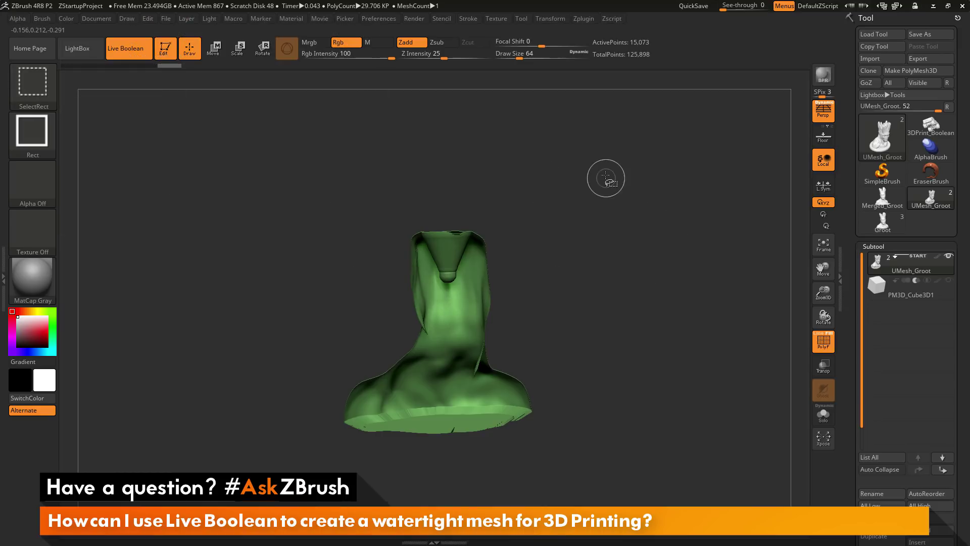
pyautogui.moveTo(621, 151)
pyautogui.keyDown('ctrl'); pyautogui.keyDown('shift'); pyautogui.mouseDown()
pyautogui.moveTo(639, 291)
pyautogui.moveTo(737, 297)
pyautogui.mouseUp(); pyautogui.keyUp('shift'); pyautogui.keyUp('ctrl')
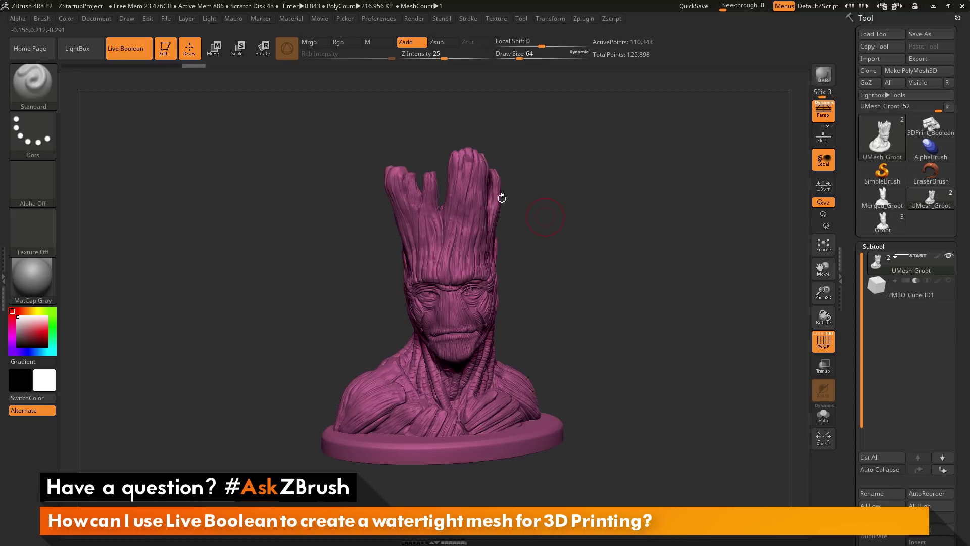
pyautogui.moveTo(708, 249)
pyautogui.mouseDown()
pyautogui.moveTo(719, 293)
pyautogui.moveTo(711, 254)
pyautogui.mouseUp()
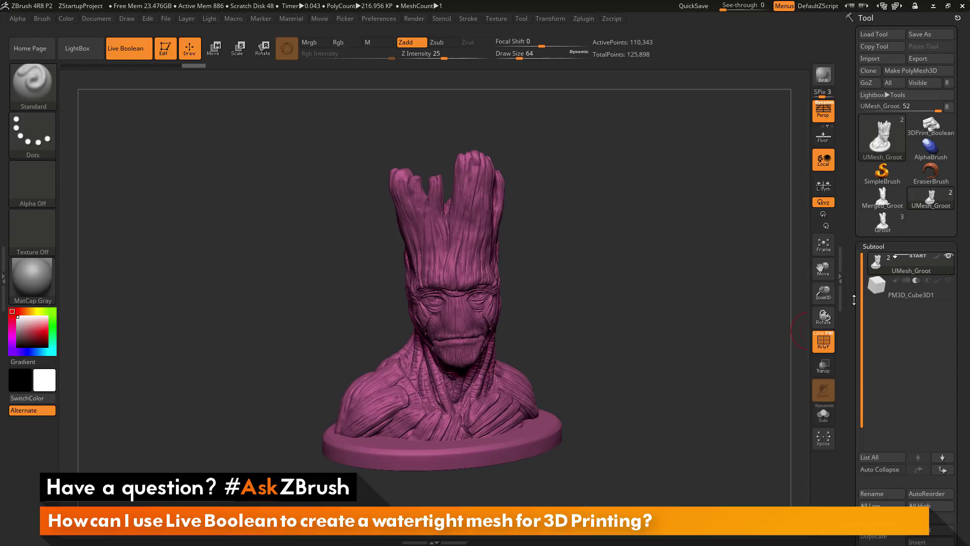
pyautogui.moveTo(854, 316); pyautogui.dragTo(851, 235)
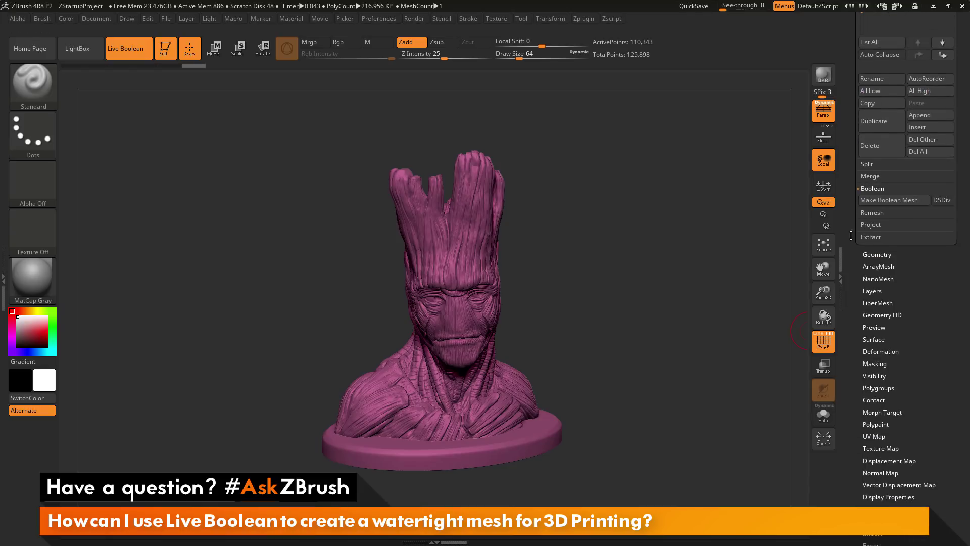
pyautogui.keyDown('shift'); pyautogui.click(877, 254); pyautogui.keyUp('shift')
pyautogui.moveTo(851, 298); pyautogui.dragTo(853, 121)
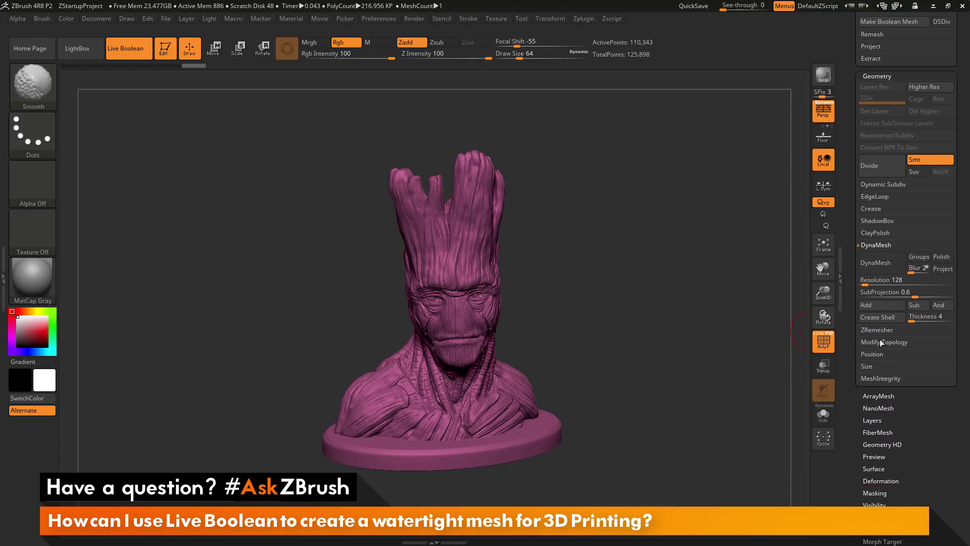
pyautogui.keyDown('shift'); pyautogui.click(880, 340); pyautogui.keyUp('shift')
pyautogui.moveTo(851, 344); pyautogui.dragTo(868, 312)
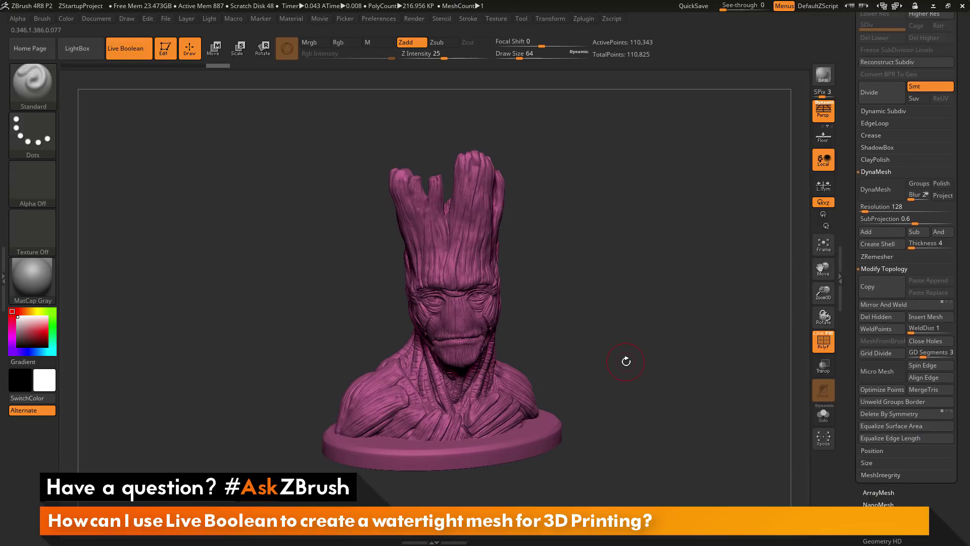
pyautogui.moveTo(627, 362)
pyautogui.mouseDown()
pyautogui.moveTo(672, 359)
pyautogui.moveTo(688, 353)
pyautogui.moveTo(689, 342)
pyautogui.mouseUp()
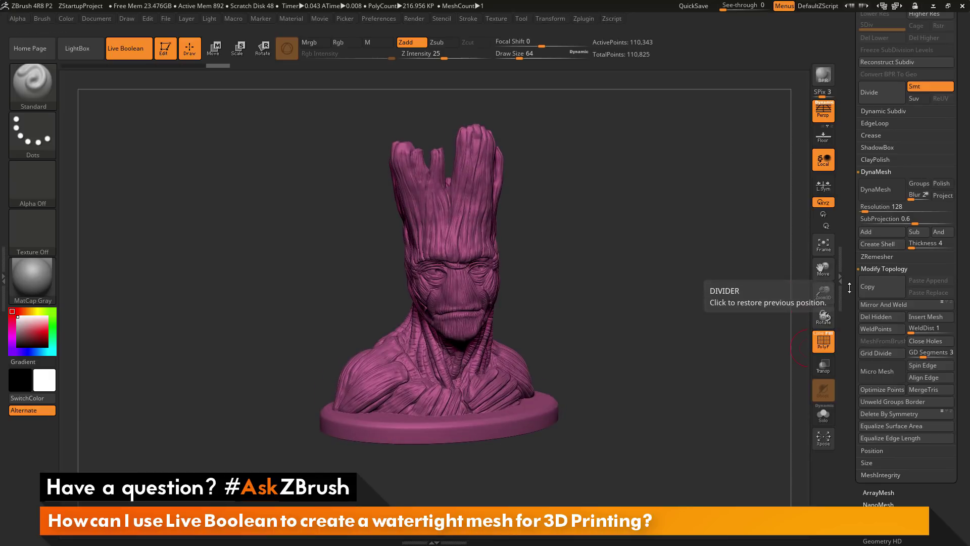
# Step: Show the subtractive cube subtool again and turn off PolyFrame
pyautogui.moveTo(851, 289); pyautogui.dragTo(853, 418)
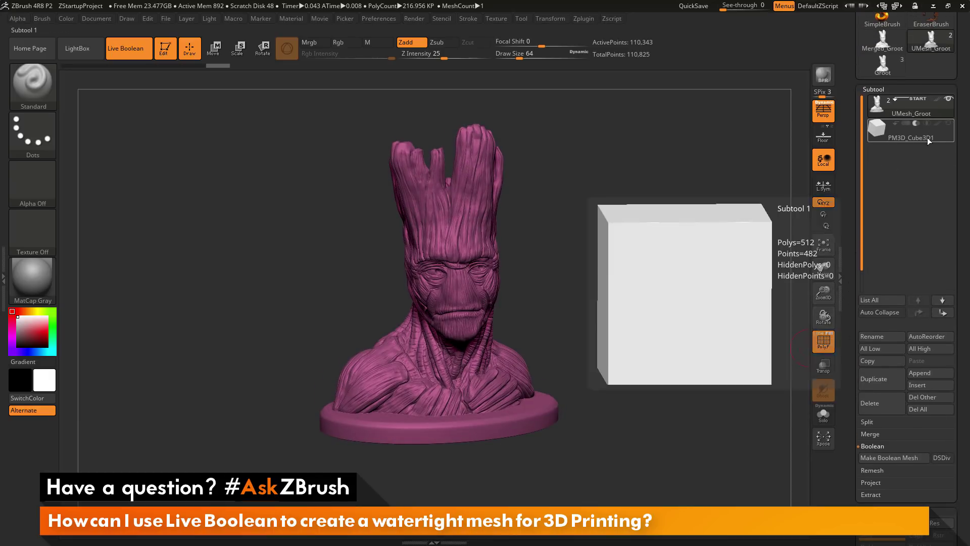
pyautogui.click(909, 107)
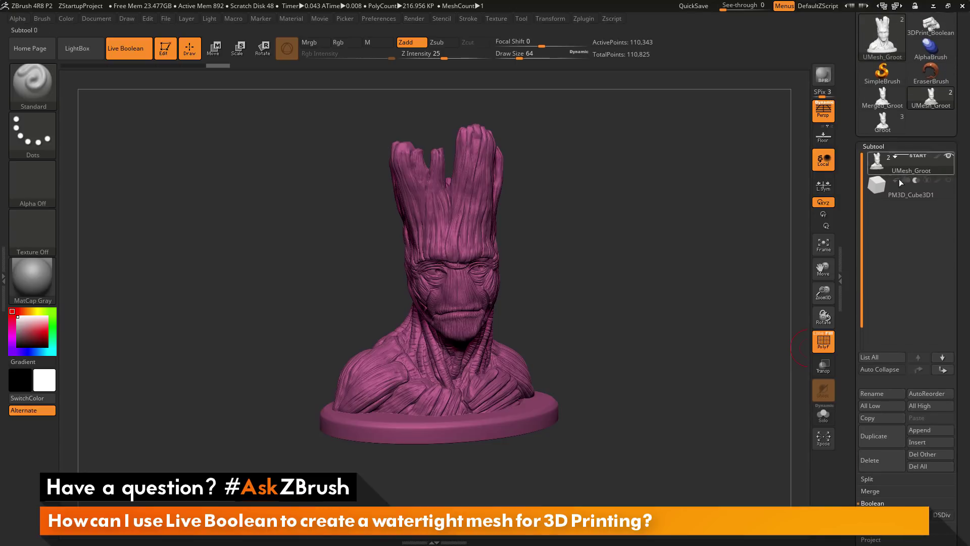
pyautogui.click(949, 180)
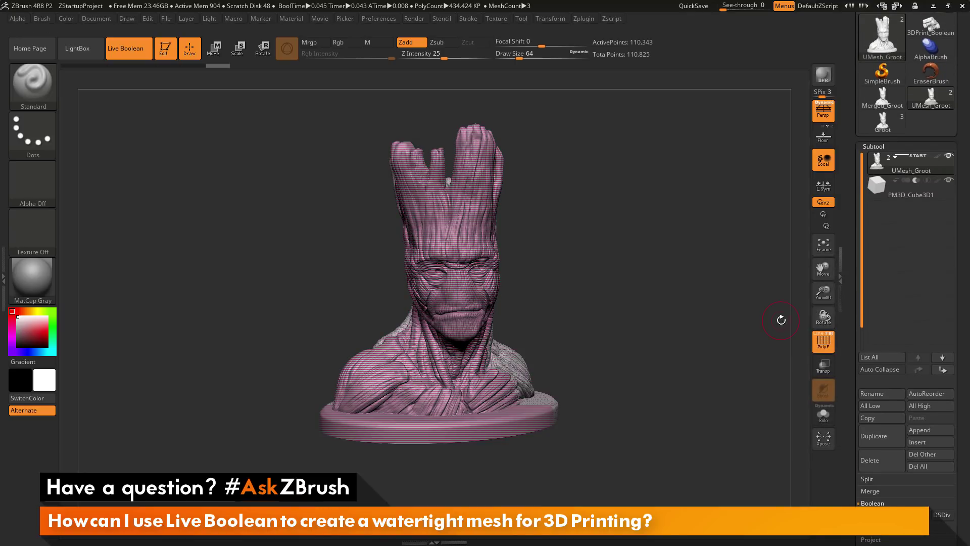
pyautogui.click(819, 349)
pyautogui.keyDown('alt'); pyautogui.moveTo(688, 281); pyautogui.dragTo(705, 306); pyautogui.keyUp('alt')
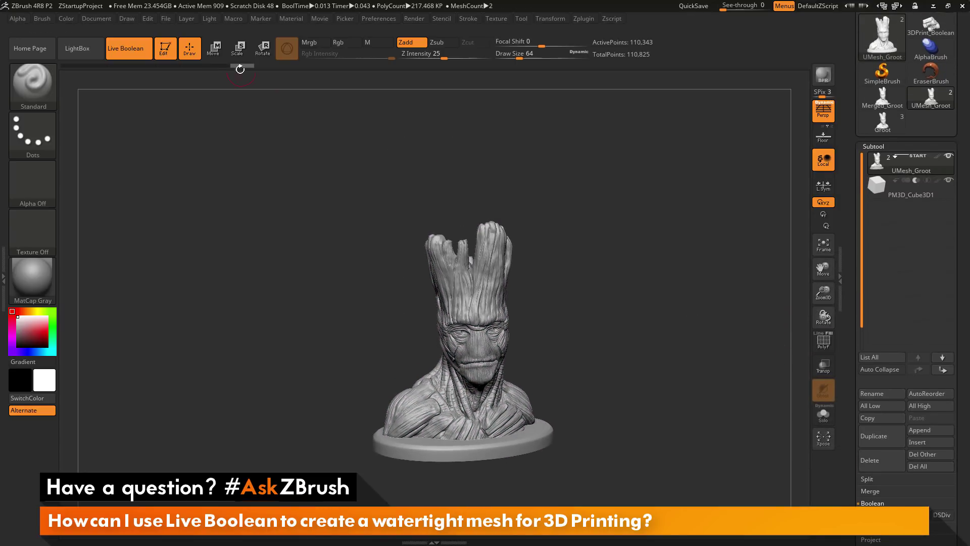
# Step: Select the cube, slide it vertically with the gizmo to examine the cut through UMesh_Groot, raise it clear of the bust, and return to Draw mode
pyautogui.press('w')
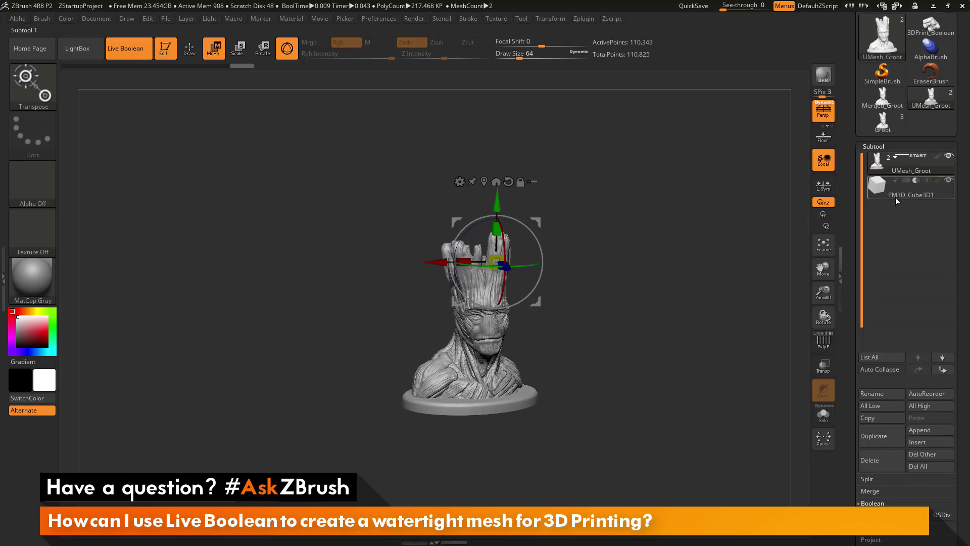
pyautogui.click(895, 197)
pyautogui.moveTo(632, 237); pyautogui.dragTo(675, 233)
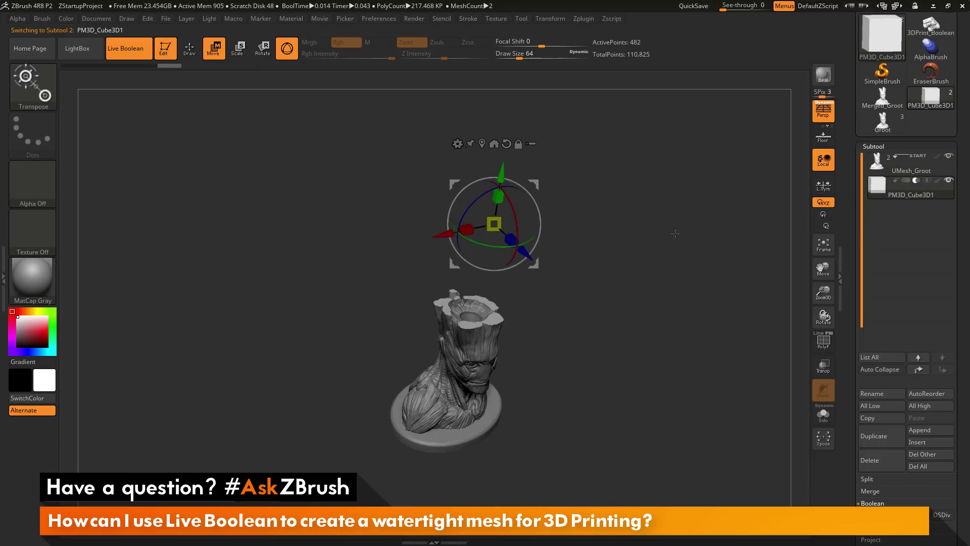
pyautogui.moveTo(502, 171); pyautogui.dragTo(503, 124)
pyautogui.keyDown('shift'); pyautogui.moveTo(652, 296); pyautogui.dragTo(658, 297); pyautogui.keyUp('shift')
pyautogui.keyDown('alt'); pyautogui.moveTo(658, 297); pyautogui.dragTo(630, 255); pyautogui.keyUp('alt')
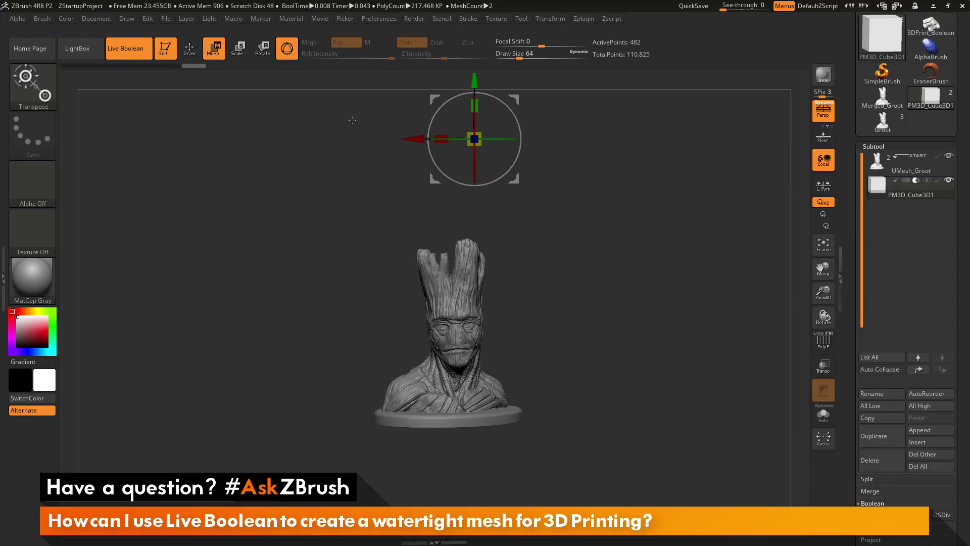
pyautogui.click(199, 53)
pyautogui.press('f')
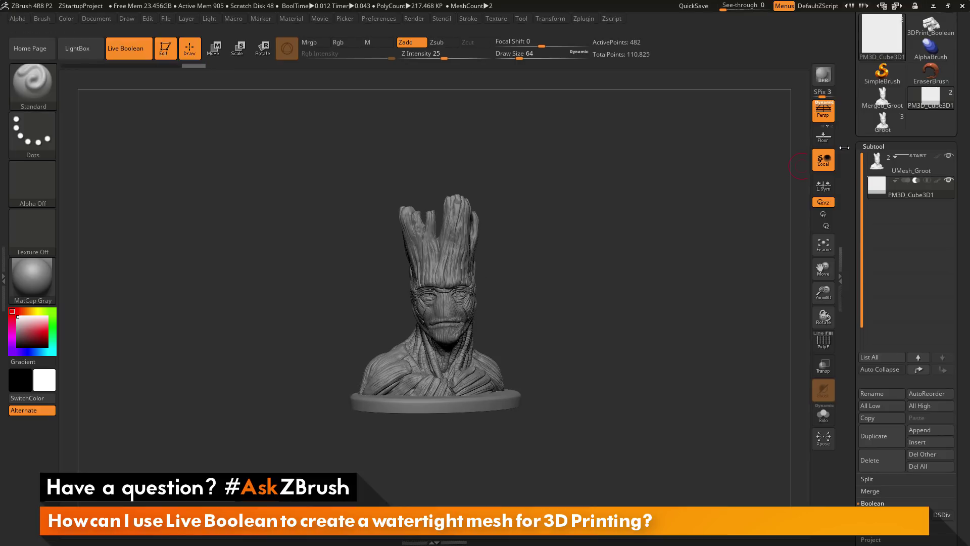
# Step: Switch to the 3DPrint_BooleanTruck_Merged tool and examine the truck from several angles
pyautogui.moveTo(850, 147); pyautogui.dragTo(857, 248)
pyautogui.moveTo(943, 133)
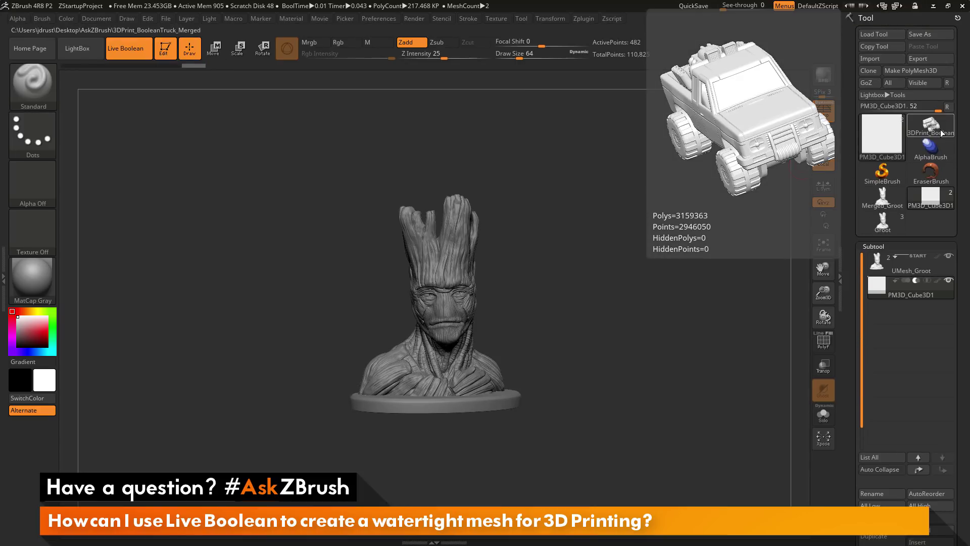
pyautogui.click(943, 133)
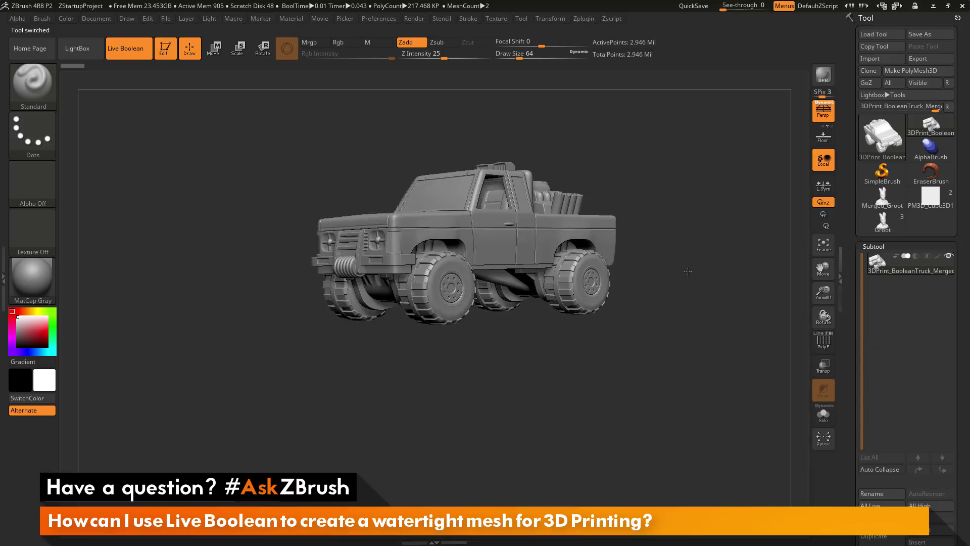
pyautogui.moveTo(717, 288)
pyautogui.mouseDown()
pyautogui.moveTo(708, 401)
pyautogui.moveTo(700, 211)
pyautogui.moveTo(704, 290)
pyautogui.moveTo(739, 271)
pyautogui.moveTo(727, 288)
pyautogui.moveTo(726, 277)
pyautogui.moveTo(726, 299)
pyautogui.mouseUp()
pyautogui.keyDown('alt'); pyautogui.moveTo(804, 290); pyautogui.dragTo(687, 318); pyautogui.keyUp('alt')
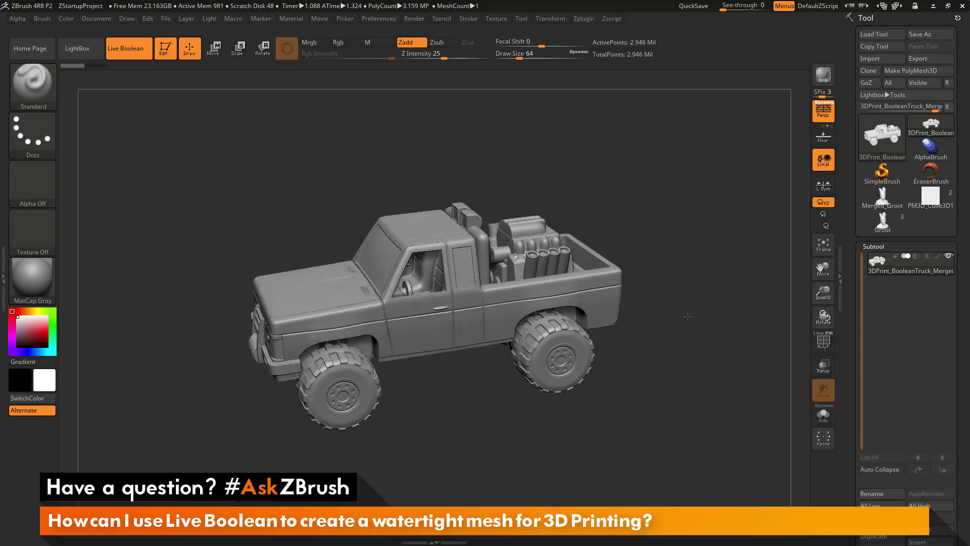
pyautogui.keyDown('alt'); pyautogui.moveTo(687, 267); pyautogui.dragTo(683, 292); pyautogui.keyUp('alt')
pyautogui.moveTo(720, 371)
pyautogui.mouseDown()
pyautogui.moveTo(686, 350)
pyautogui.moveTo(703, 363)
pyautogui.moveTo(506, 303)
pyautogui.mouseUp()
# Step: Turn on PolyFrame, isolate the truck body's polygroup to examine it, and show the whole truck again
pyautogui.click(831, 350)
pyautogui.keyDown('ctrl'); pyautogui.keyDown('shift'); pyautogui.click(488, 314); pyautogui.keyUp('shift'); pyautogui.keyUp('ctrl')
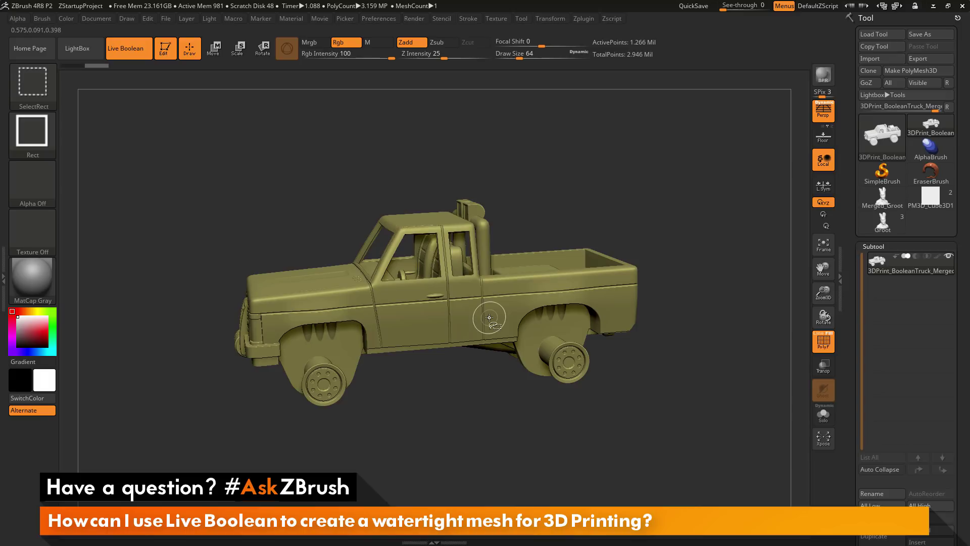
pyautogui.keyDown('ctrl'); pyautogui.keyDown('shift'); pyautogui.click(490, 317); pyautogui.keyUp('shift'); pyautogui.keyUp('ctrl')
pyautogui.keyDown('ctrl'); pyautogui.keyDown('shift'); pyautogui.click(702, 313); pyautogui.keyUp('shift'); pyautogui.keyUp('ctrl')
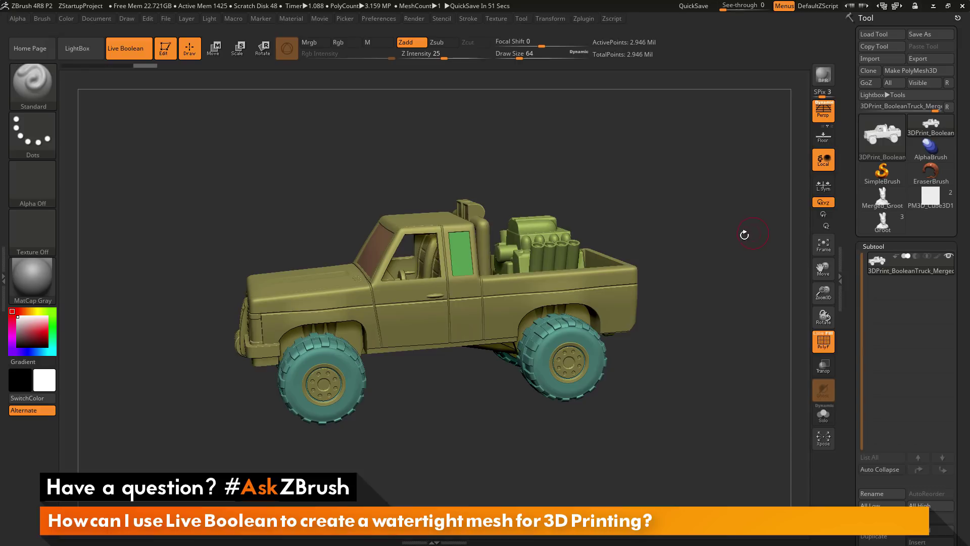
pyautogui.moveTo(744, 235); pyautogui.dragTo(733, 267)
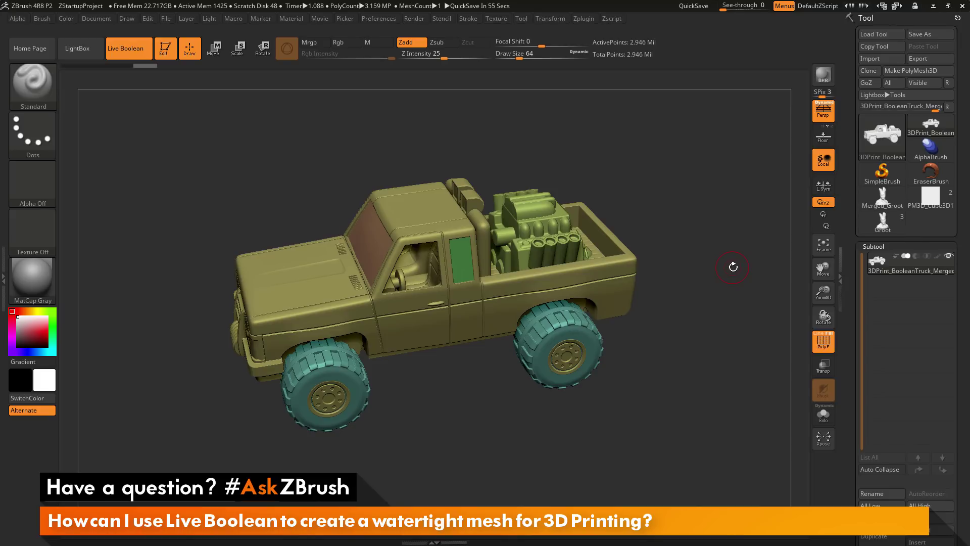
# Step: Append PM3D_Cube3D1 as a subtool of the truck and select it with the Move gizmo active
pyautogui.scroll(-2, 882, 470)
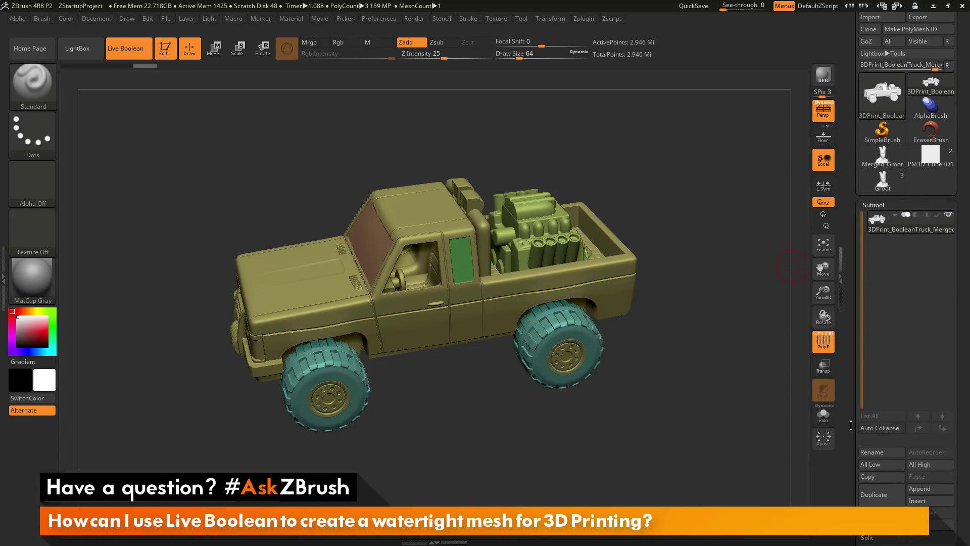
pyautogui.click(923, 491)
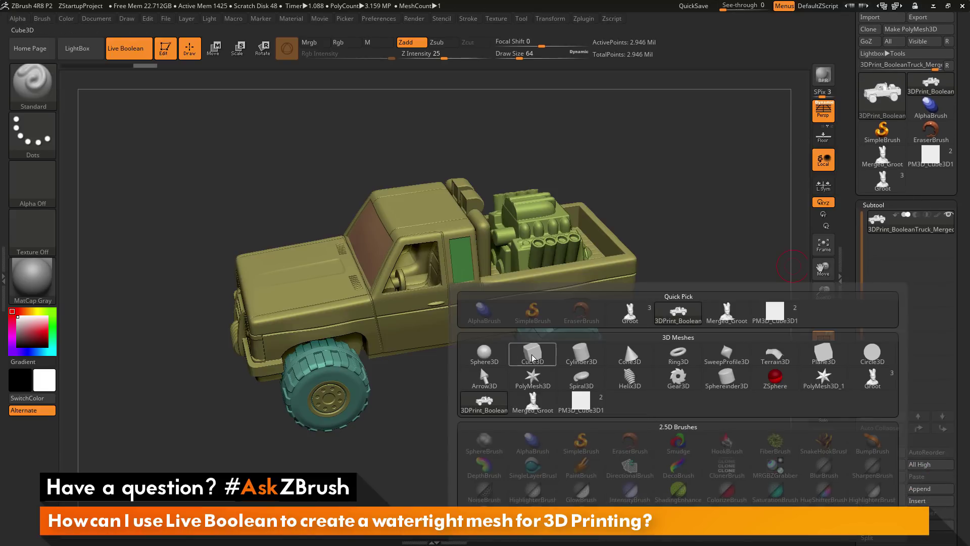
pyautogui.click(581, 401)
pyautogui.moveTo(711, 440)
pyautogui.keyDown('alt'); pyautogui.mouseDown()
pyautogui.moveTo(733, 362)
pyautogui.moveTo(762, 311)
pyautogui.moveTo(733, 334)
pyautogui.mouseUp(); pyautogui.keyUp('alt')
pyautogui.click(918, 256)
pyautogui.press('w')
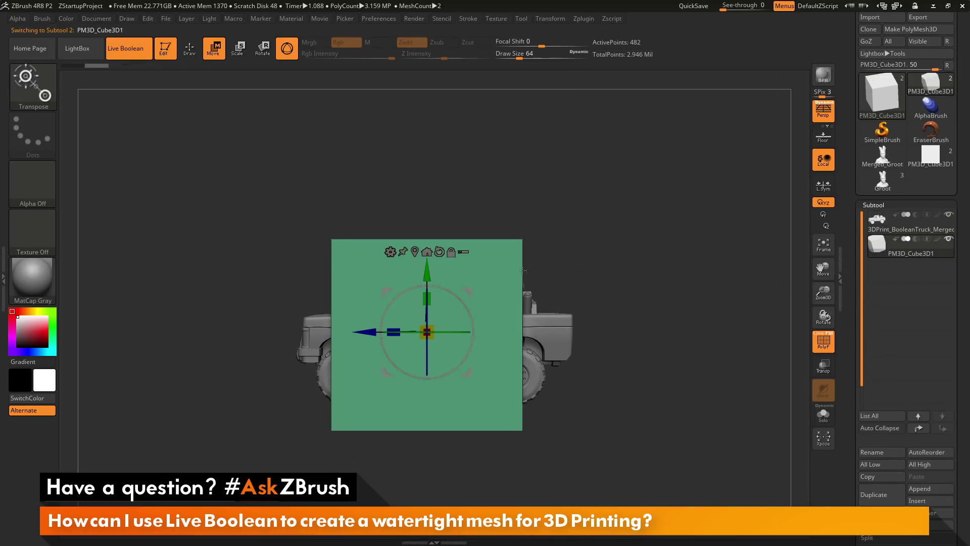
# Step: Move the appended cube behind the truck's bed and scale it down uniformly
pyautogui.moveTo(467, 292); pyautogui.dragTo(582, 253)
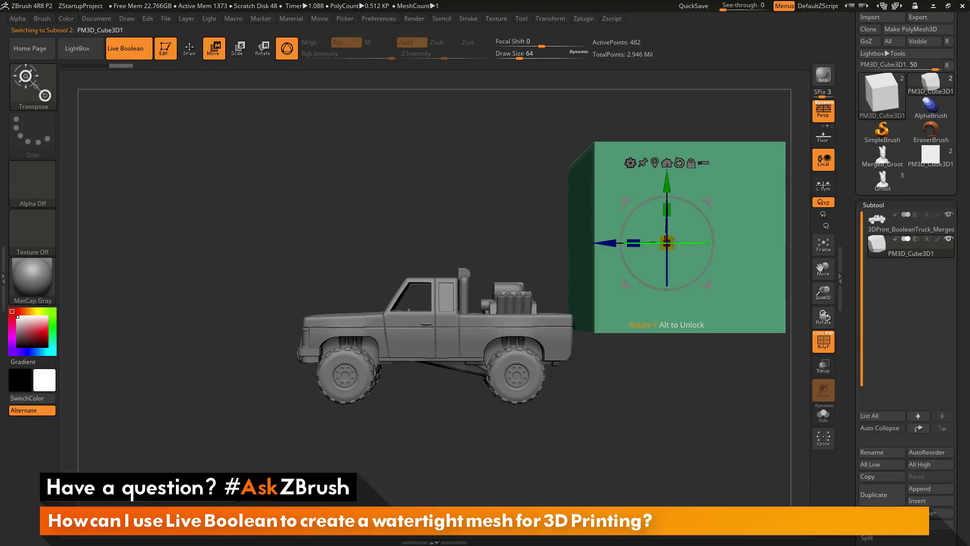
pyautogui.press('p')
pyautogui.moveTo(671, 239); pyautogui.dragTo(646, 262)
pyautogui.moveTo(715, 205); pyautogui.dragTo(680, 272)
pyautogui.moveTo(726, 187); pyautogui.dragTo(750, 230)
pyautogui.keyDown('alt'); pyautogui.moveTo(750, 231); pyautogui.dragTo(665, 227); pyautogui.keyUp('alt')
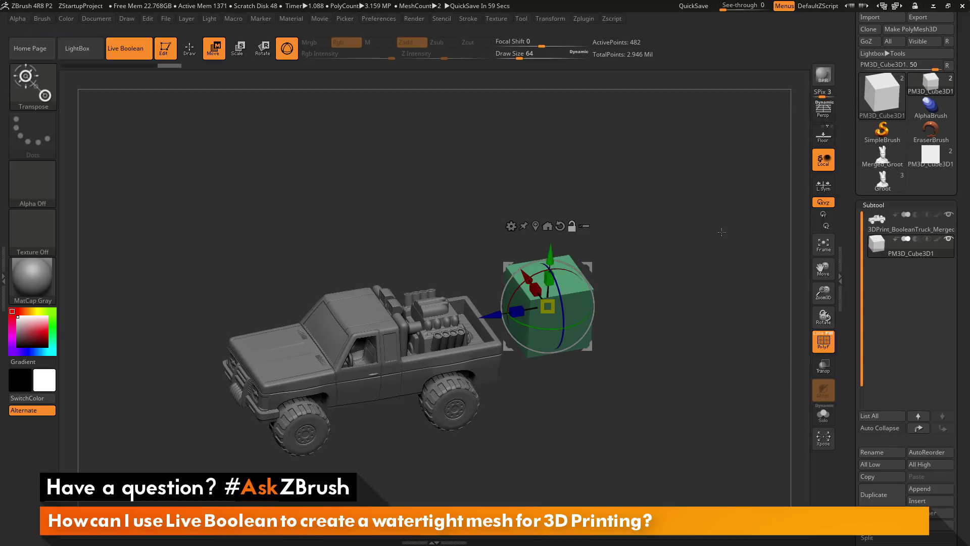
pyautogui.moveTo(721, 232); pyautogui.dragTo(702, 258)
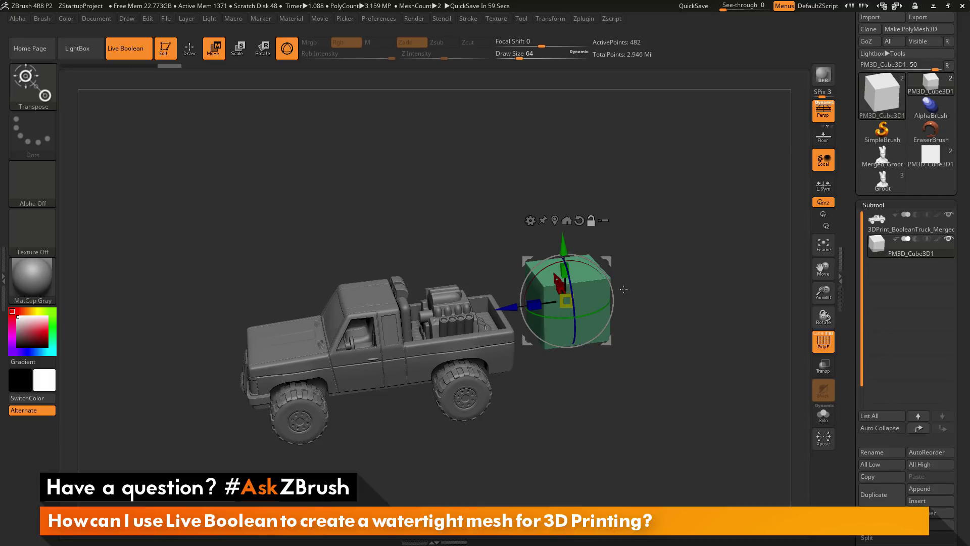
# Step: Scale the cube down further behind the truck's bed
pyautogui.moveTo(566, 301); pyautogui.dragTo(550, 291)
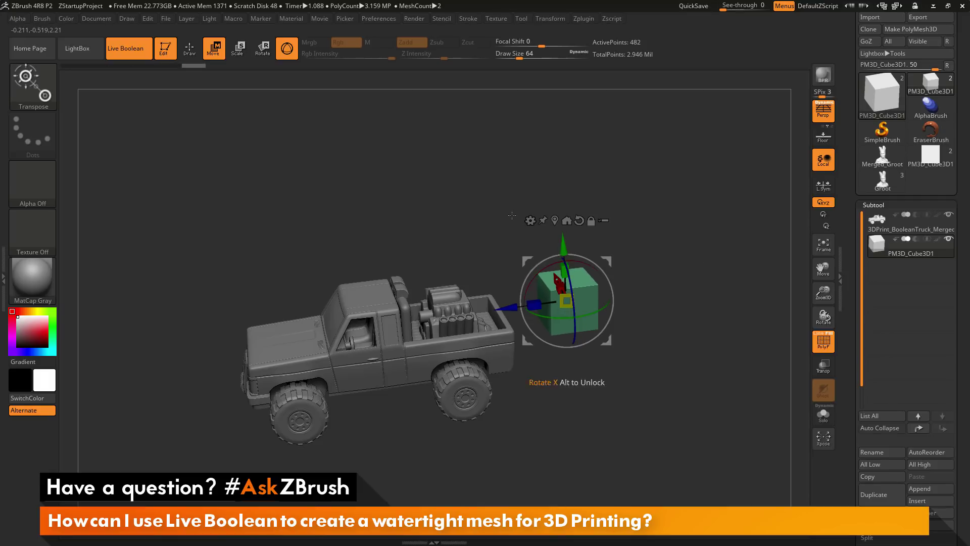
pyautogui.moveTo(534, 238)
pyautogui.mouseDown()
pyautogui.moveTo(541, 224)
pyautogui.moveTo(544, 233)
pyautogui.mouseUp()
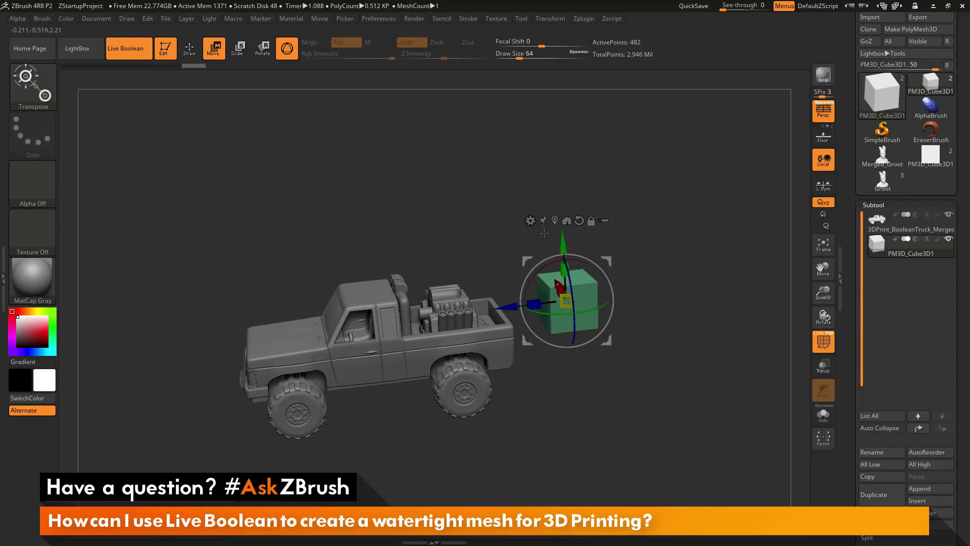
# Step: Make the truck the Start subtool, generate a Boolean mesh from the truck and cube, and turn off PolyFrame
pyautogui.click(898, 223)
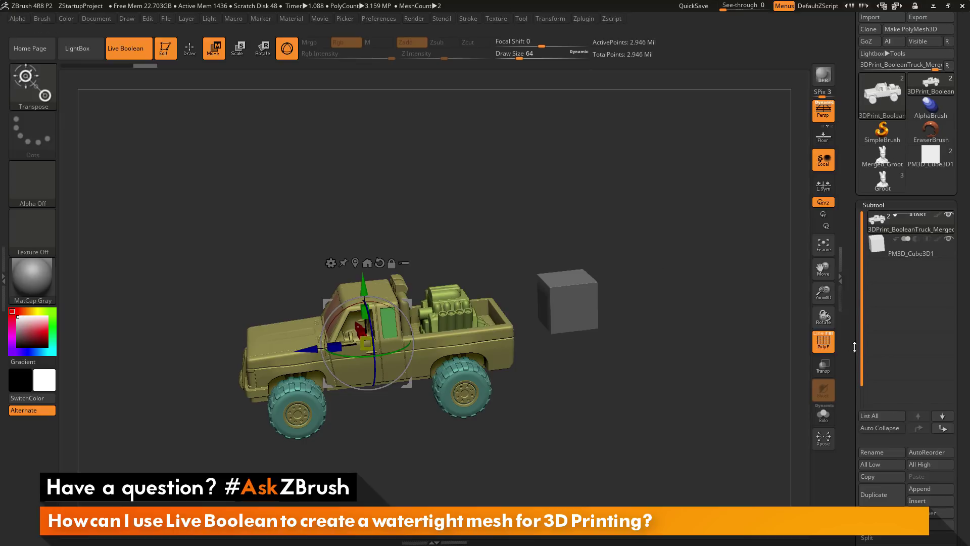
pyautogui.moveTo(850, 349); pyautogui.dragTo(847, 223)
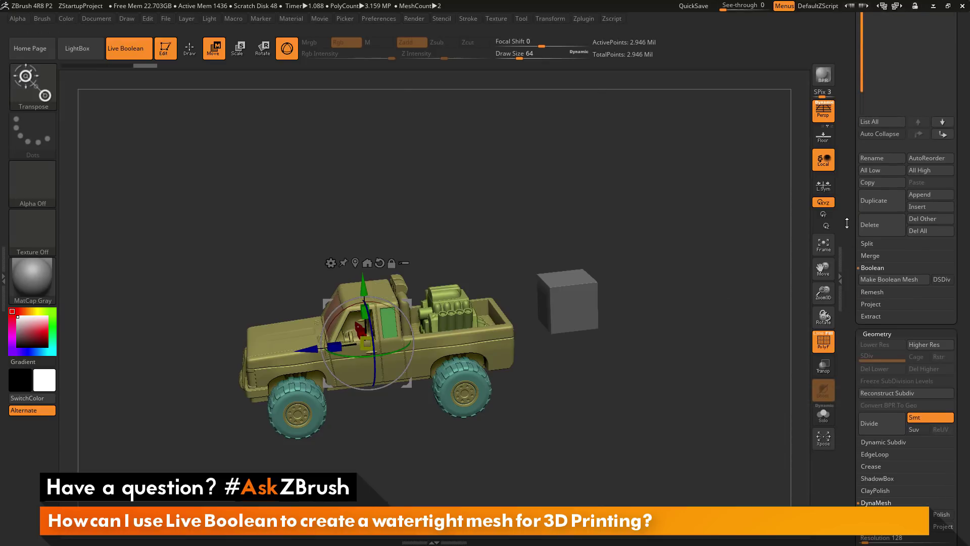
pyautogui.click(887, 280)
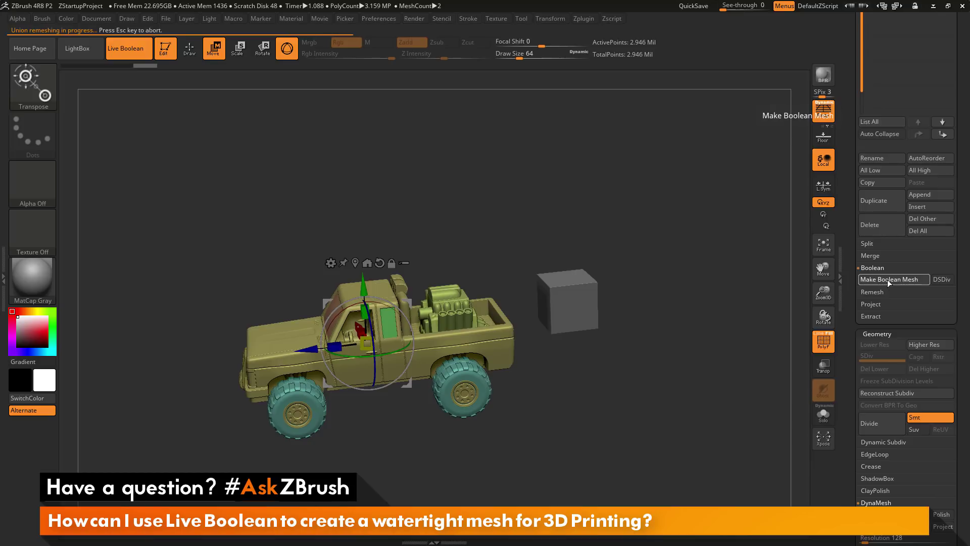
pyautogui.click(825, 339)
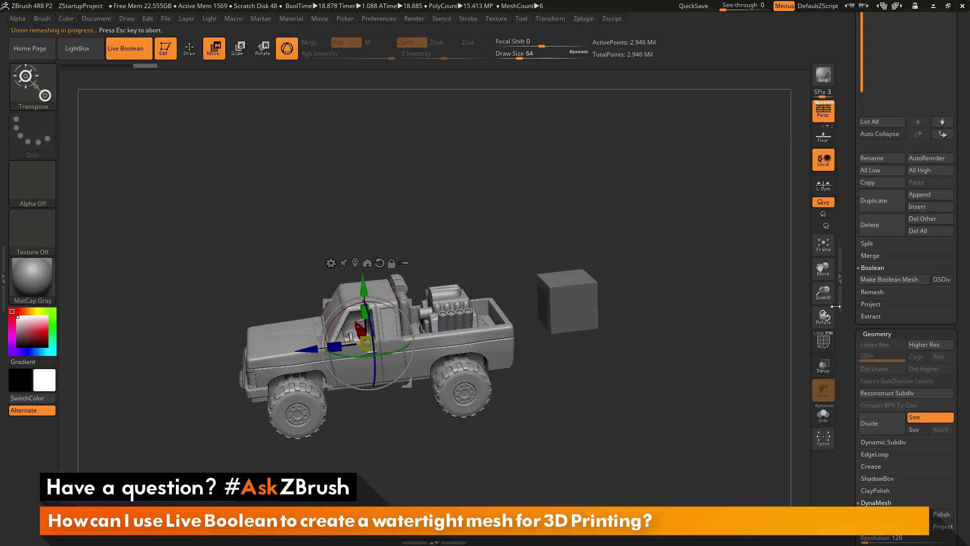
# Step: Switch to the UMesh_3DPrint_BooleanTruck_Merged tool and examine the combined truck and cube
pyautogui.moveTo(851, 267); pyautogui.dragTo(852, 445)
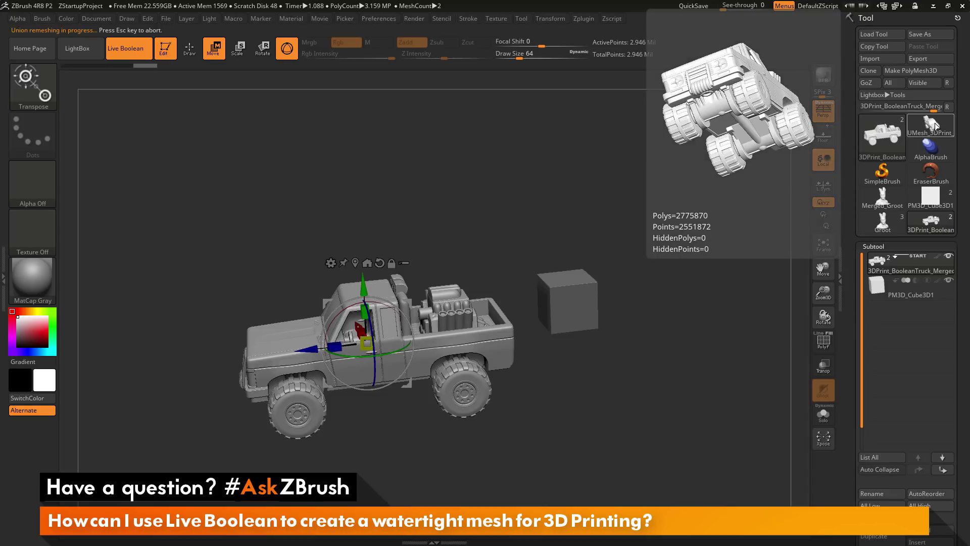
pyautogui.click(932, 132)
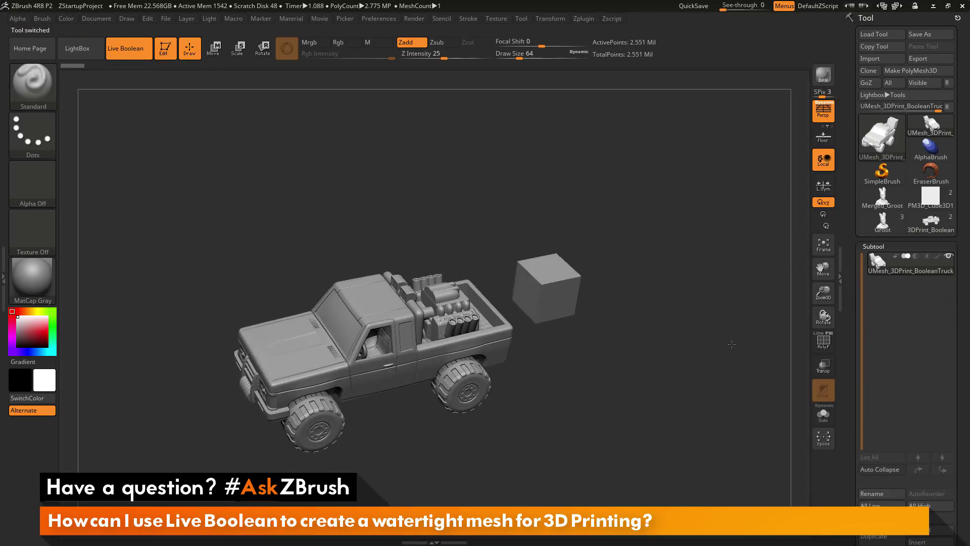
pyautogui.moveTo(717, 321); pyautogui.dragTo(701, 343)
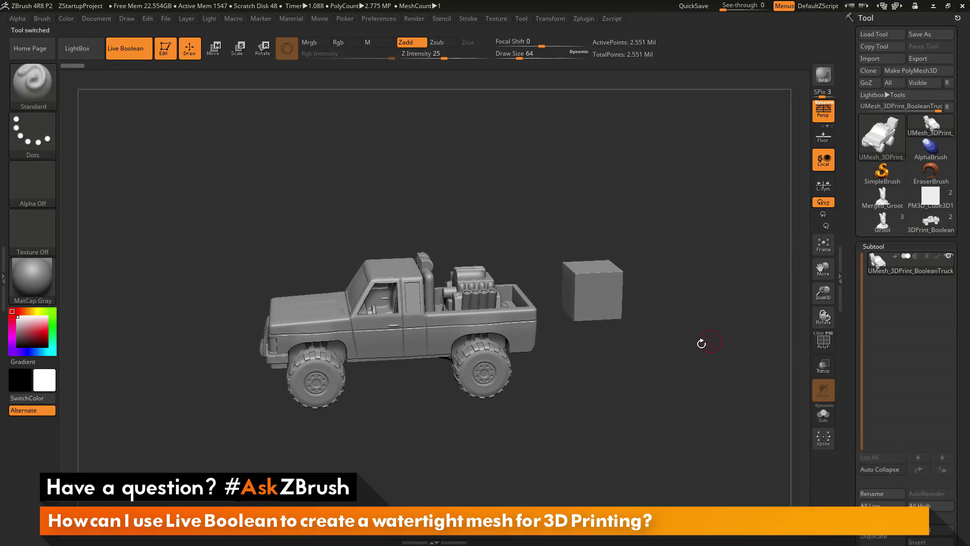
# Step: Turn on PolyFrame and regroup the merged mesh with Auto Groups so each connected piece gets its own polygroup
pyautogui.click(823, 343)
pyautogui.moveTo(706, 407); pyautogui.dragTo(670, 397)
pyautogui.moveTo(848, 353); pyautogui.dragTo(847, 172)
pyautogui.click(878, 293)
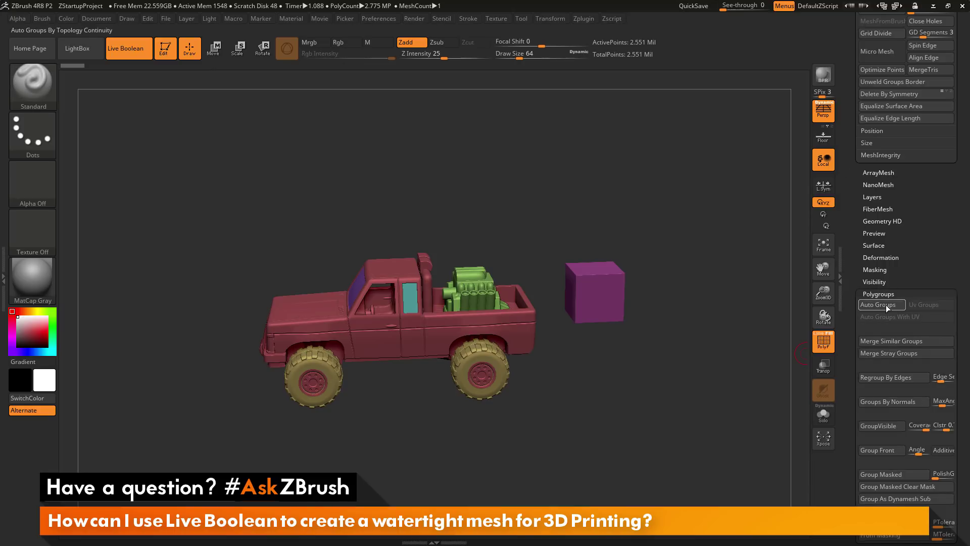
pyautogui.click(885, 305)
pyautogui.click(878, 308)
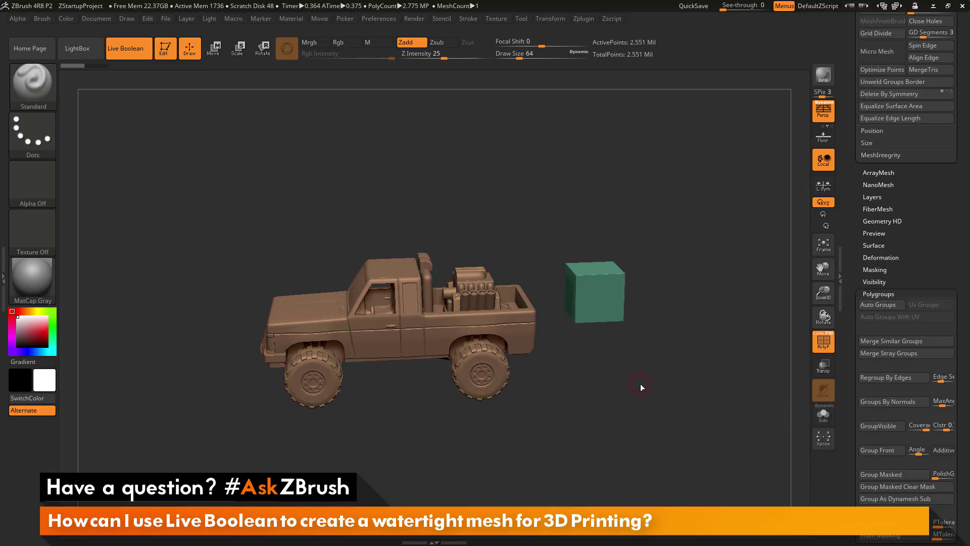
pyautogui.moveTo(629, 426); pyautogui.dragTo(593, 407)
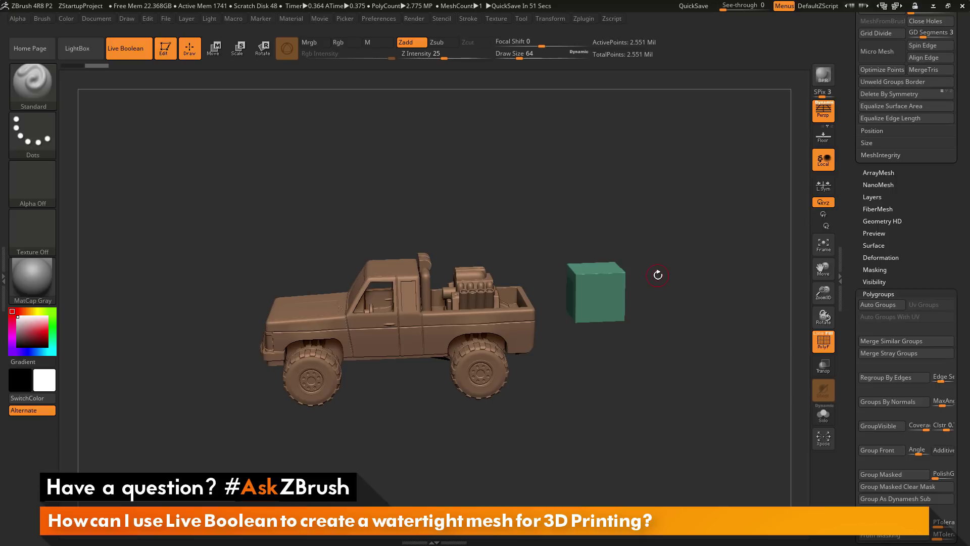
# Step: Isolate the cube's polygroup, invert the visibility to show only the truck, and delete the hidden cube geometry
pyautogui.hotkey('ctrl', 'shift')
pyautogui.keyDown('ctrl'); pyautogui.keyDown('shift'); pyautogui.click(621, 274); pyautogui.keyUp('shift'); pyautogui.keyUp('ctrl')
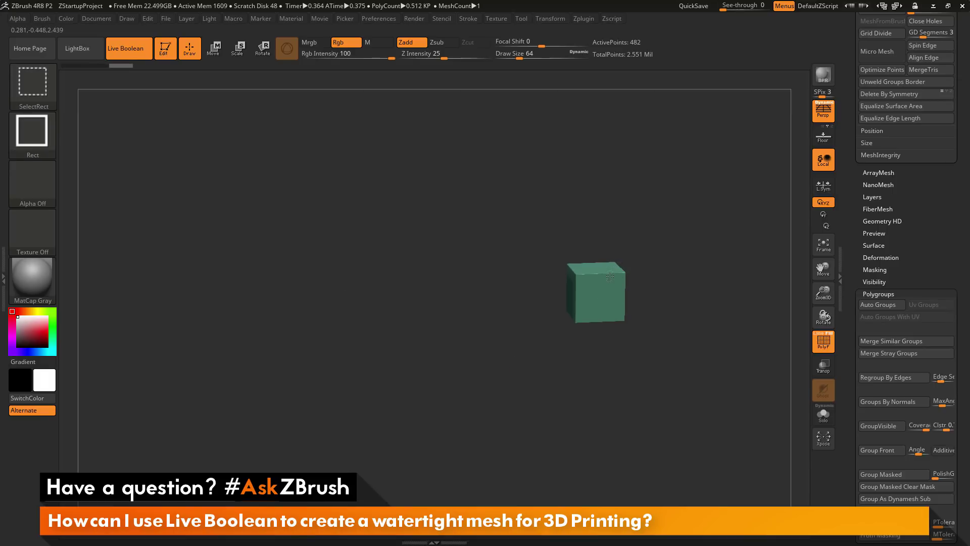
pyautogui.keyDown('ctrl'); pyautogui.keyDown('shift'); pyautogui.click(610, 276); pyautogui.keyUp('shift'); pyautogui.keyUp('ctrl')
pyautogui.moveTo(845, 155)
pyautogui.mouseDown()
pyautogui.moveTo(846, 231)
pyautogui.moveTo(863, 160)
pyautogui.mouseUp()
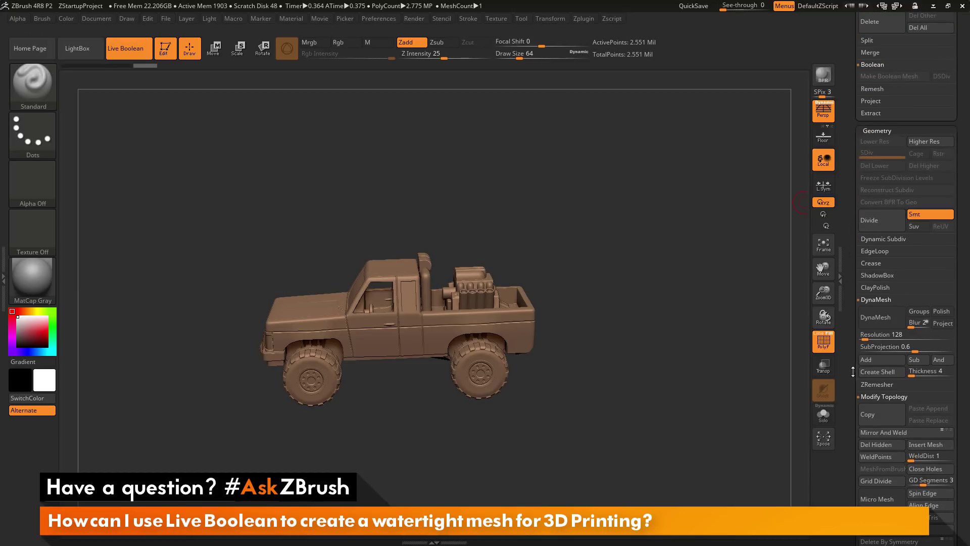
pyautogui.moveTo(853, 372); pyautogui.dragTo(874, 358)
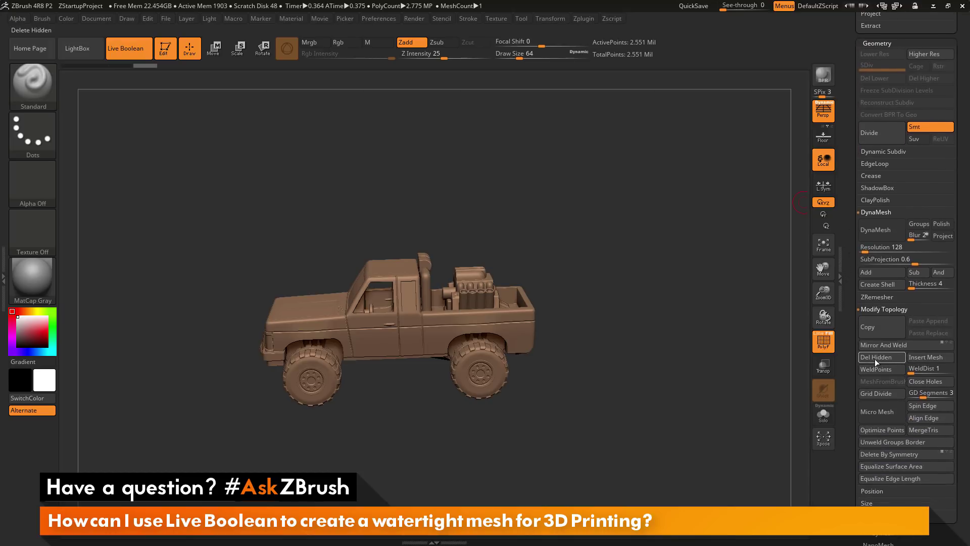
pyautogui.moveTo(656, 300); pyautogui.dragTo(544, 222)
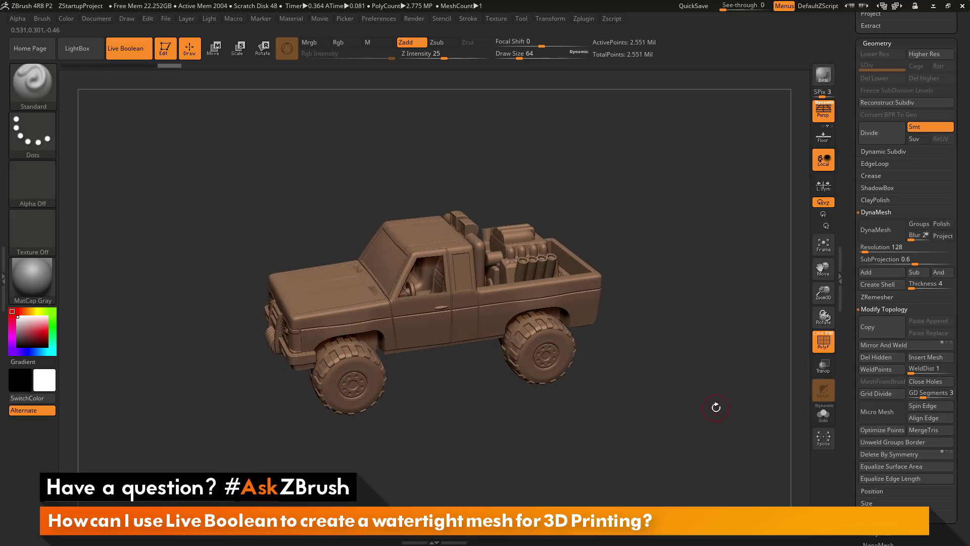
pyautogui.moveTo(716, 408); pyautogui.dragTo(594, 323)
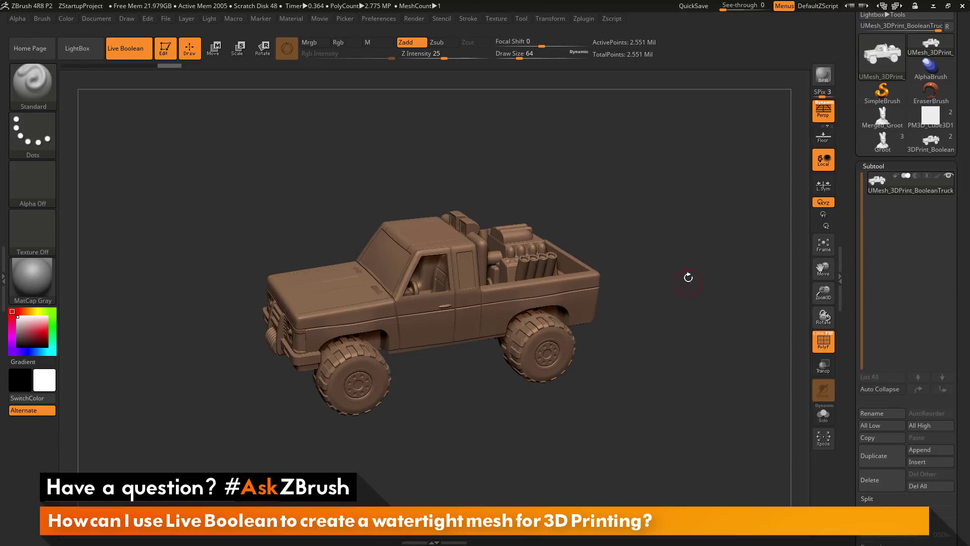
# Step: Append a Cube3D set to subtract, mark the truck as the Start subtool, and turn off PolyFrame to preview the cut
pyautogui.click(924, 452)
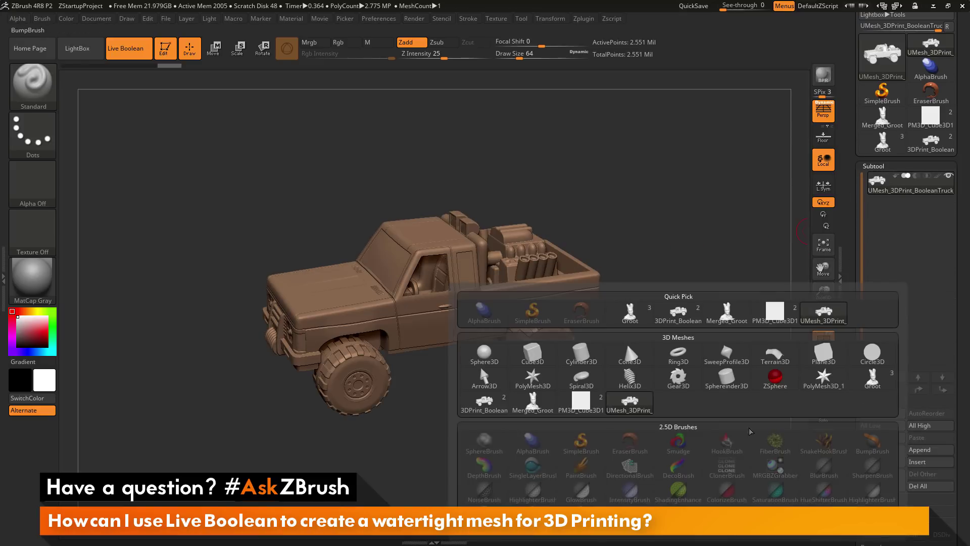
pyautogui.click(534, 356)
pyautogui.click(916, 201)
pyautogui.click(932, 185)
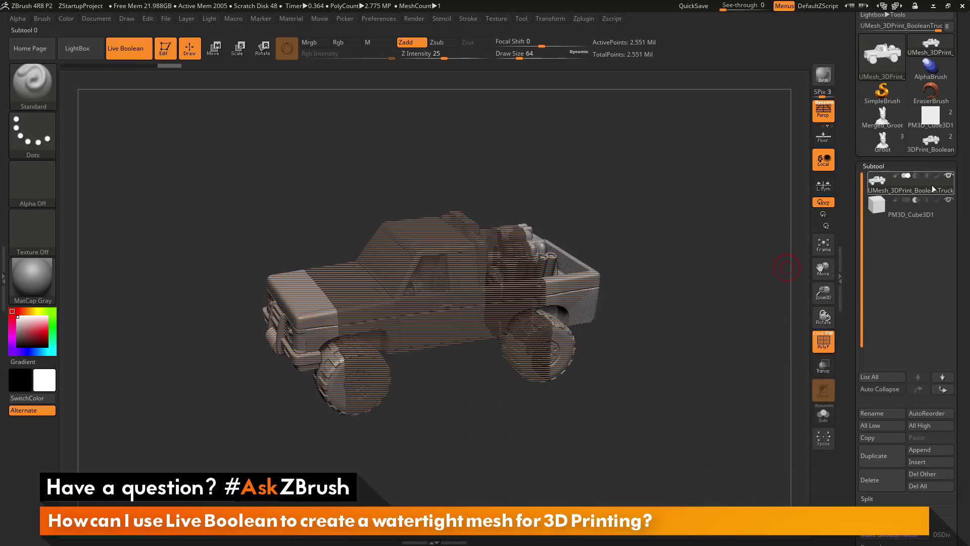
pyautogui.click(896, 175)
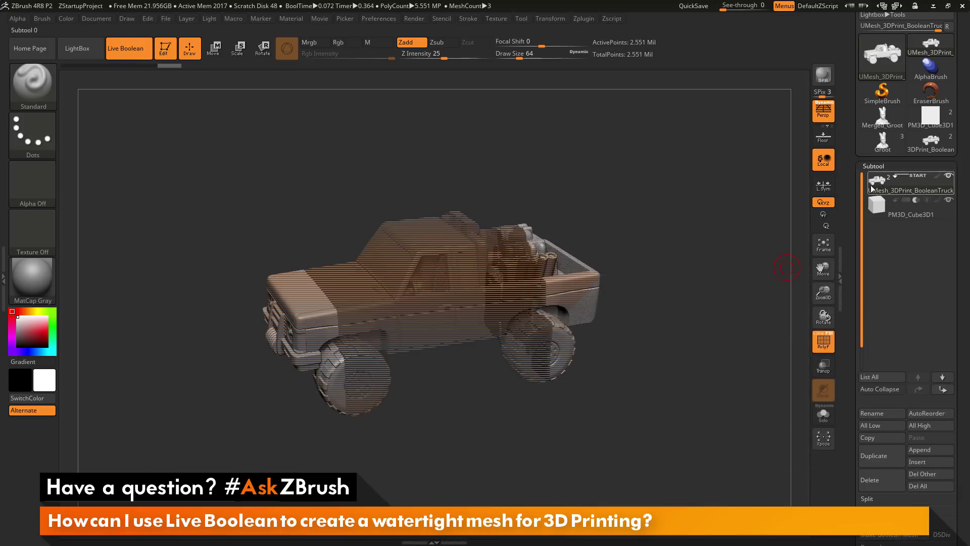
pyautogui.click(824, 341)
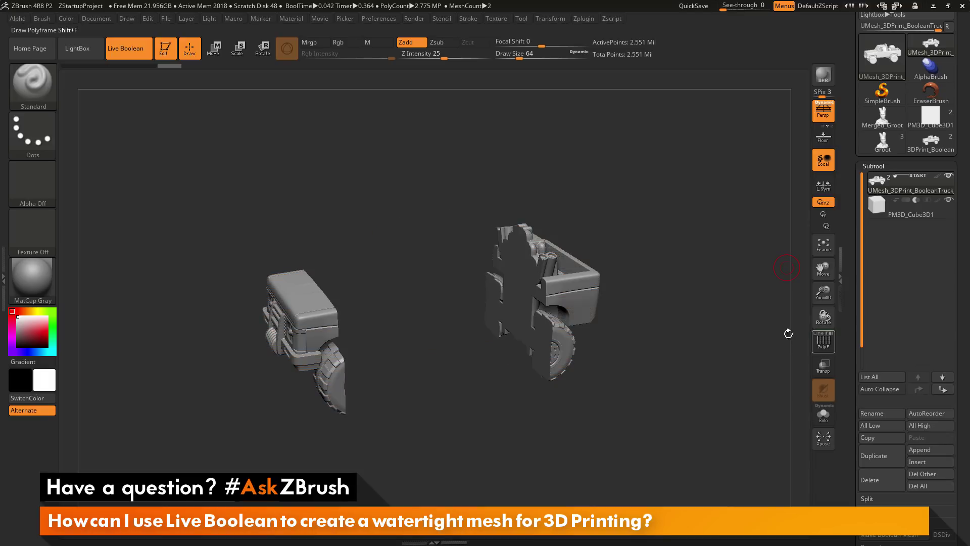
pyautogui.moveTo(690, 275); pyautogui.dragTo(680, 276)
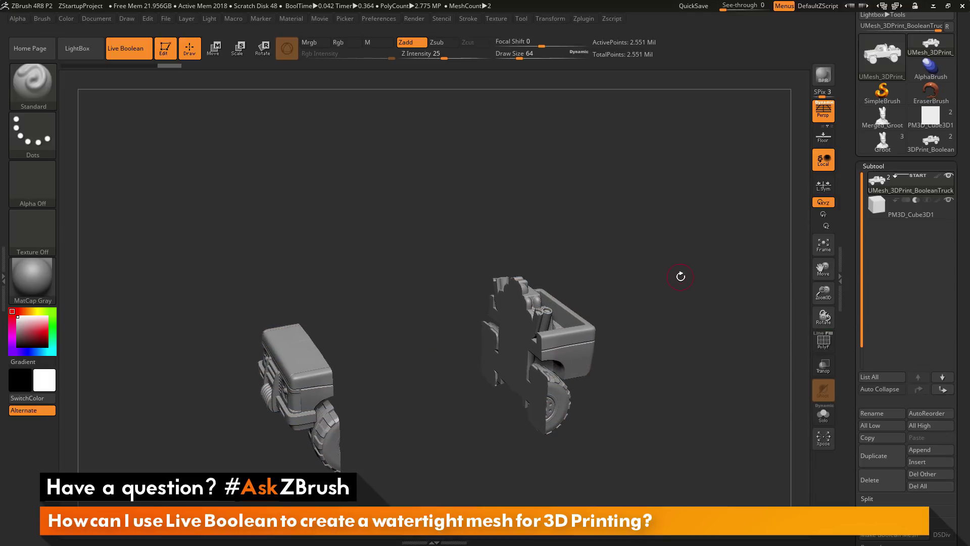
# Step: Raise the subtractive cube over the truck's upper half, stretch it along the truck's length, and return to Draw mode
pyautogui.click(213, 49)
pyautogui.click(901, 217)
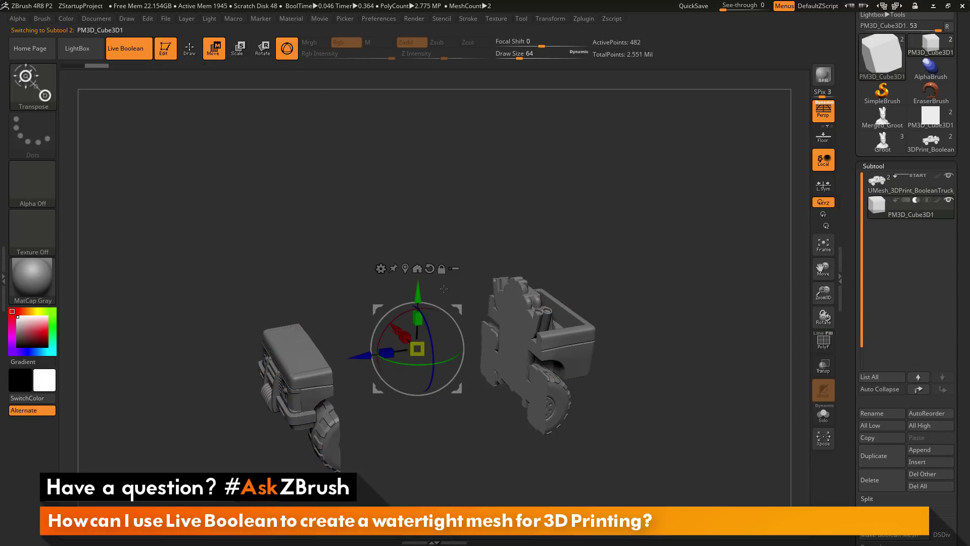
pyautogui.moveTo(422, 297); pyautogui.dragTo(423, 174)
pyautogui.moveTo(392, 231); pyautogui.dragTo(359, 235)
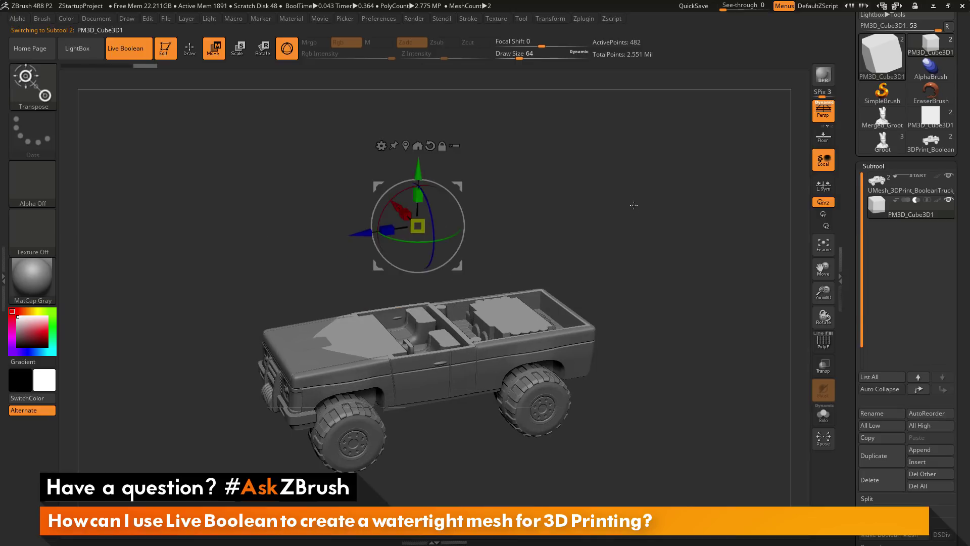
pyautogui.moveTo(354, 144); pyautogui.dragTo(426, 122)
pyautogui.moveTo(598, 243)
pyautogui.mouseDown()
pyautogui.moveTo(608, 211)
pyautogui.moveTo(632, 277)
pyautogui.moveTo(628, 206)
pyautogui.moveTo(695, 227)
pyautogui.moveTo(682, 175)
pyautogui.mouseUp()
pyautogui.press('q')
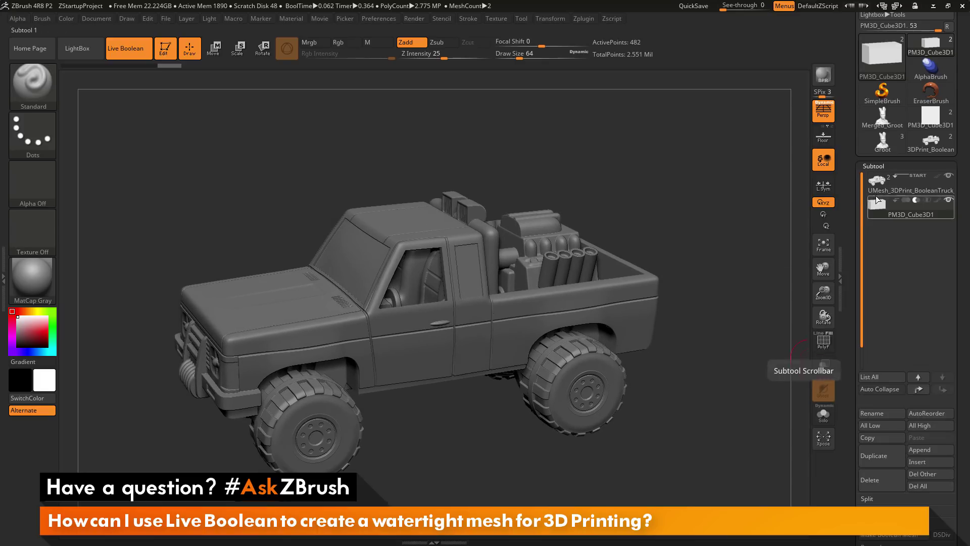
# Step: Select the truck subtool, inspect its mesh briefly with PolyFrame on, and view the plain truck from several angles
pyautogui.click(887, 185)
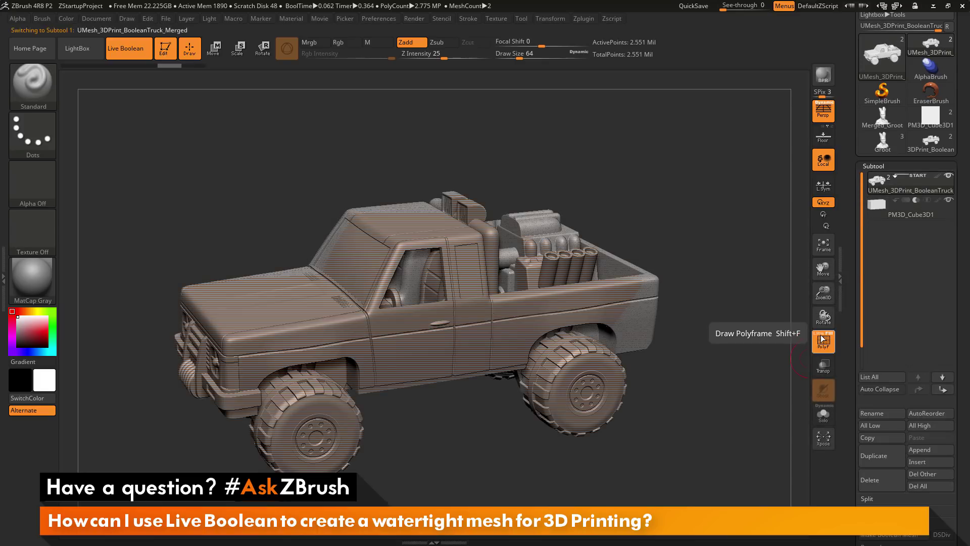
pyautogui.click(822, 342)
pyautogui.moveTo(719, 377); pyautogui.dragTo(693, 379)
pyautogui.click(828, 349)
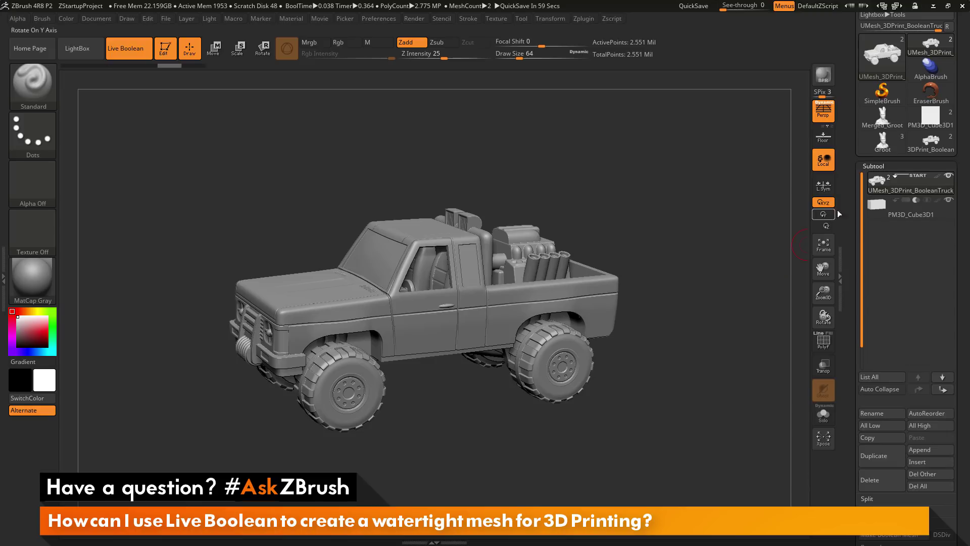
pyautogui.moveTo(850, 205); pyautogui.dragTo(848, 249)
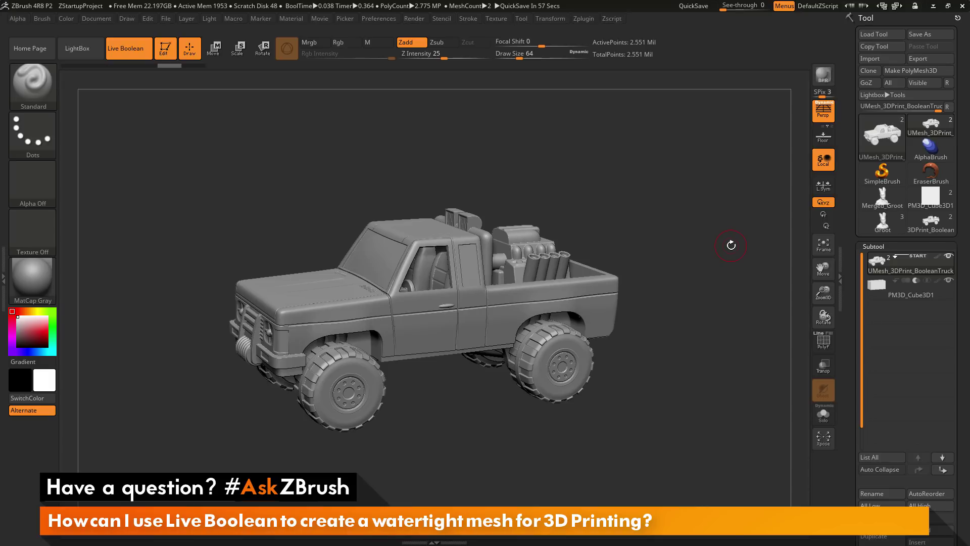
pyautogui.moveTo(714, 220); pyautogui.dragTo(707, 248)
pyautogui.moveTo(872, 231)
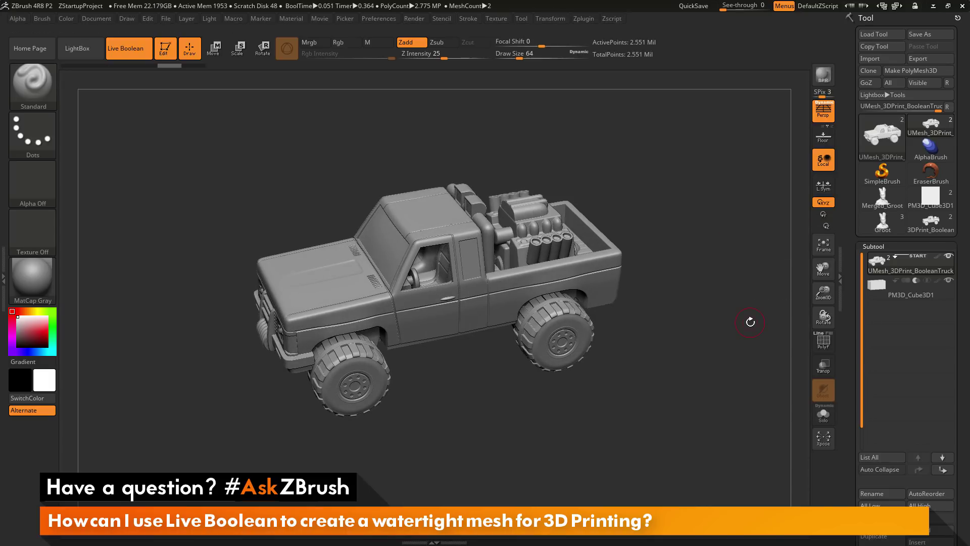